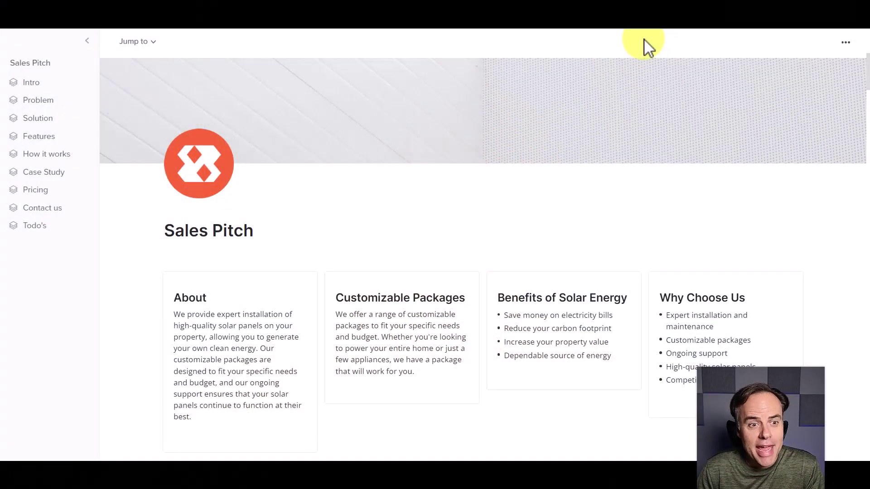
# Browse the Sales Pitch wall, jumping to its How it works, Pricing and Case Study sections.
pyautogui.scroll(-2, 455, 167)
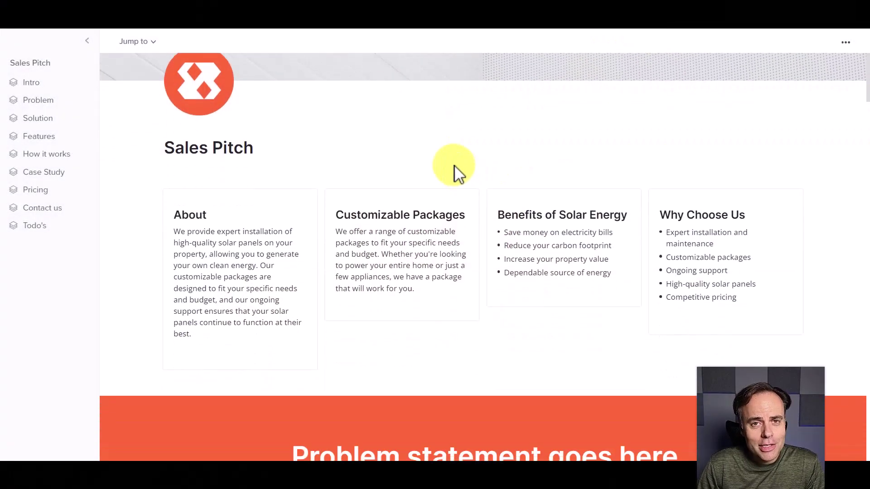
pyautogui.scroll(2, 445, 157)
pyautogui.scroll(-4, 447, 164)
pyautogui.scroll(4, 446, 163)
pyautogui.scroll(-1, 445, 161)
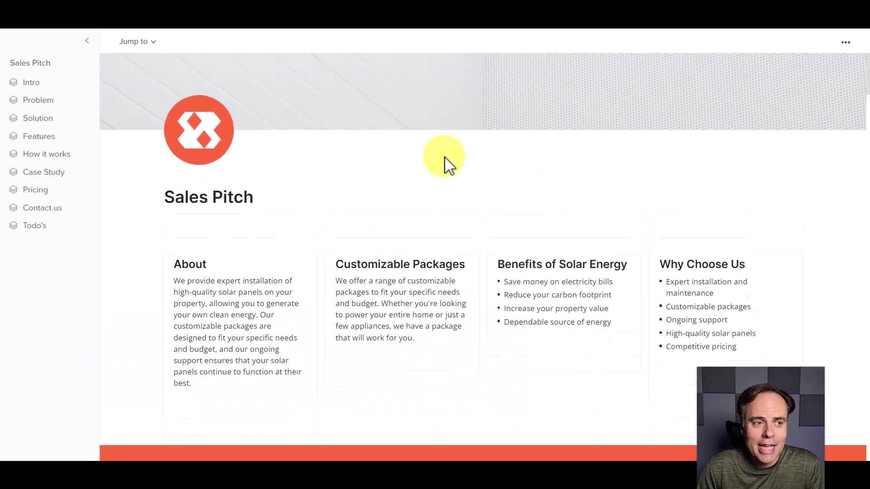
pyautogui.scroll(-5, 446, 161)
pyautogui.scroll(-5, 445, 159)
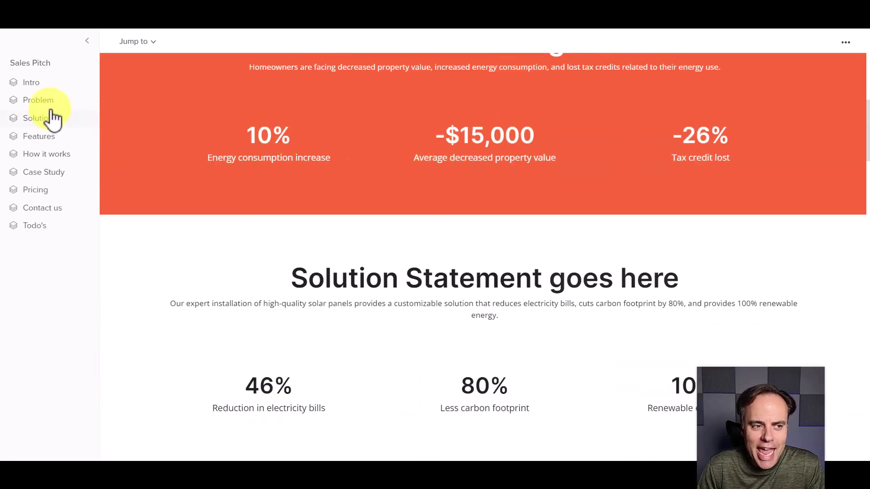
pyautogui.click(39, 160)
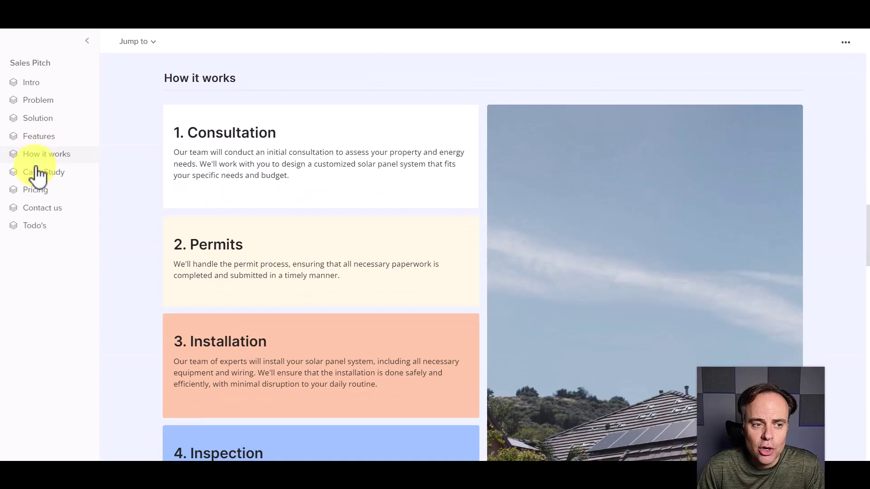
pyautogui.click(37, 194)
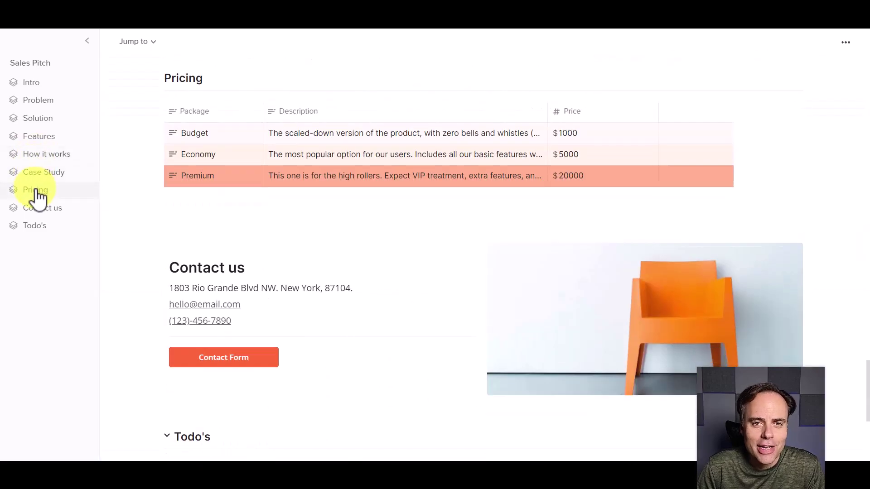
pyautogui.click(39, 177)
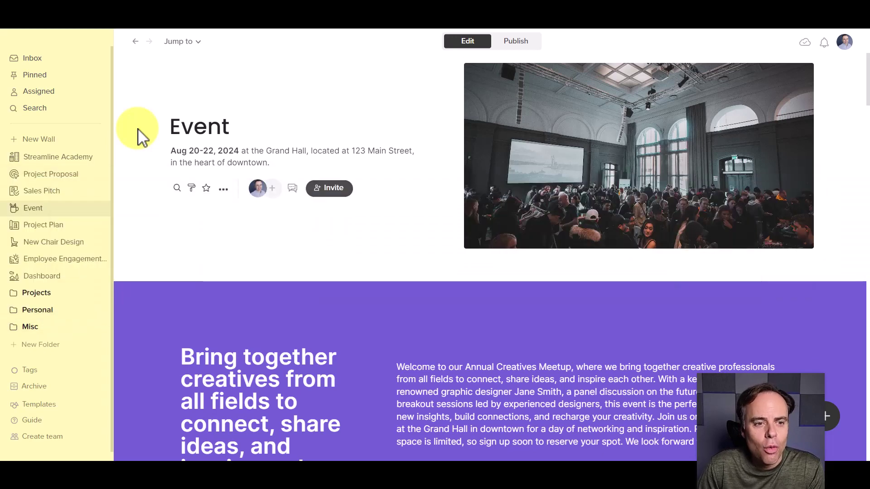
pyautogui.scroll(-4, 137, 131)
pyautogui.scroll(-2, 137, 132)
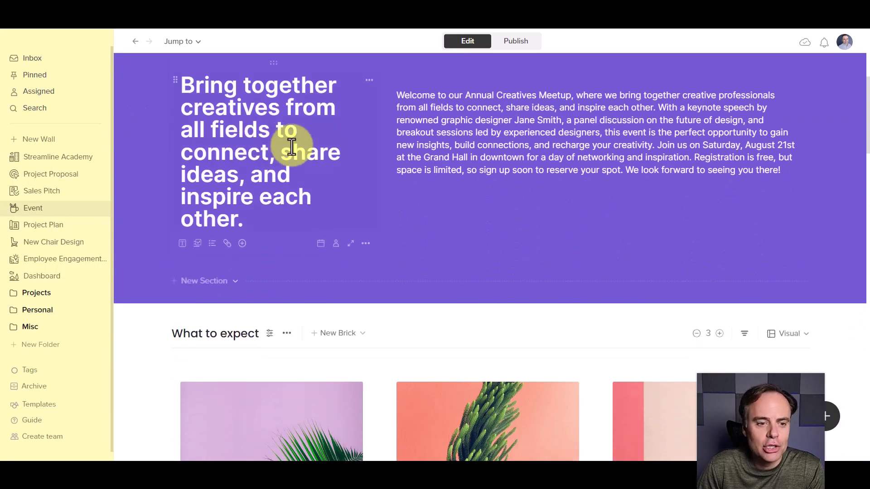
pyautogui.scroll(-4, 525, 155)
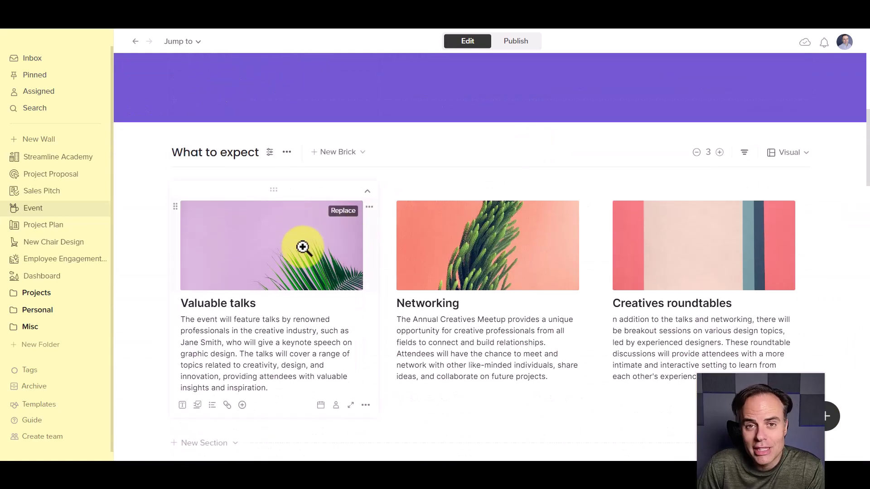
pyautogui.scroll(-6, 575, 229)
pyautogui.scroll(-3, 576, 230)
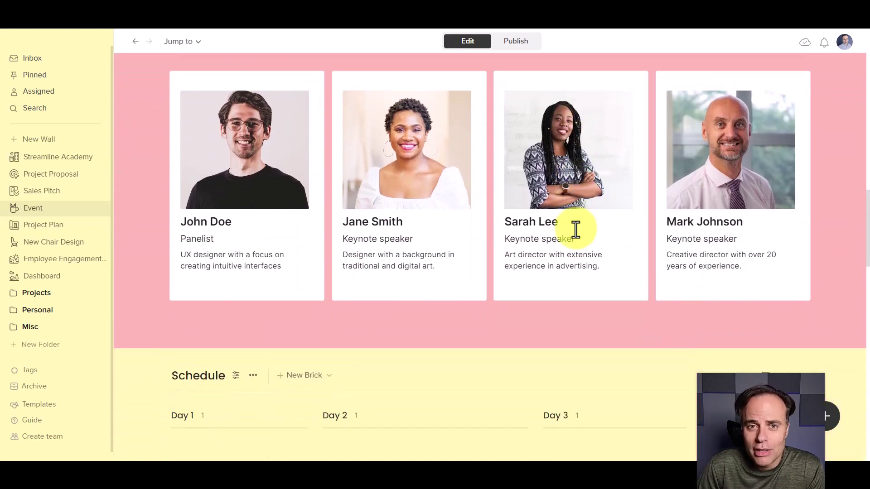
pyautogui.moveTo(544, 169)
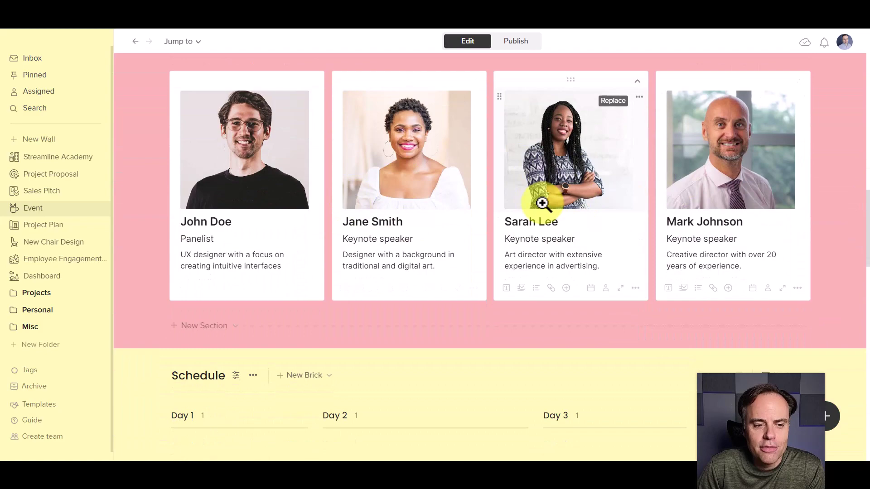
pyautogui.scroll(-1, 543, 205)
pyautogui.scroll(-5, 537, 211)
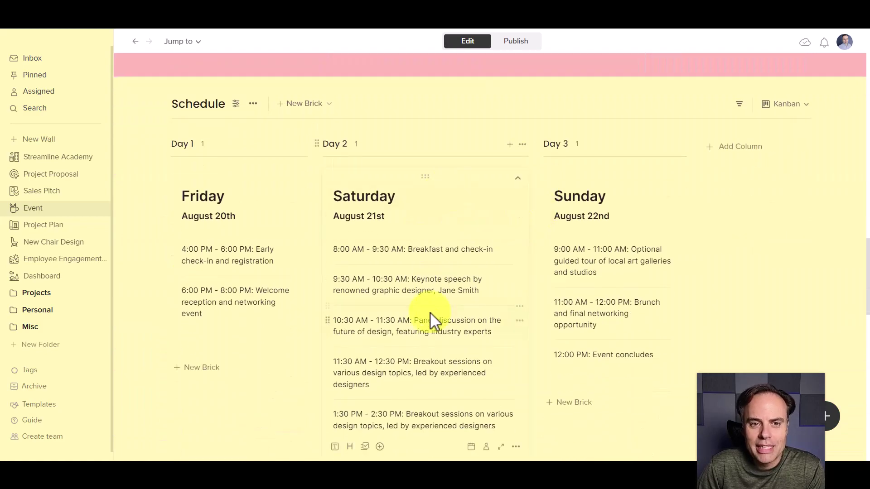
pyautogui.scroll(-2, 404, 263)
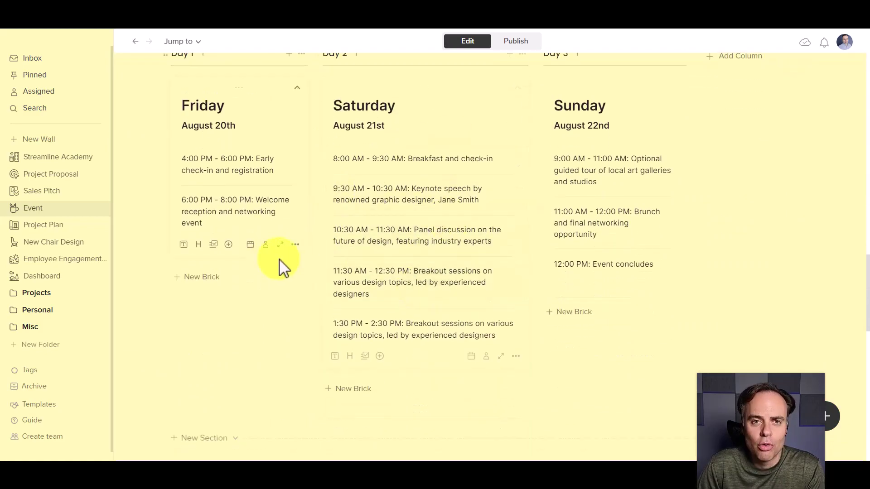
pyautogui.scroll(1, 276, 225)
pyautogui.scroll(9, 276, 224)
pyautogui.scroll(-10, 276, 224)
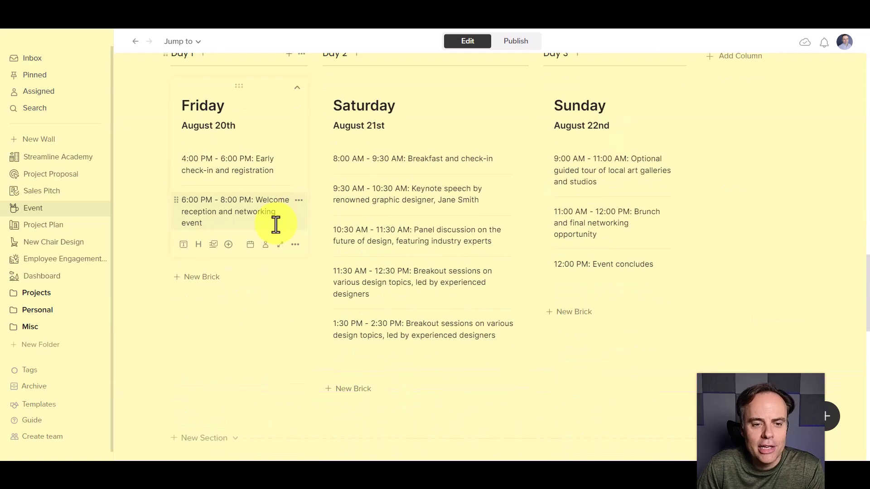
pyautogui.scroll(-8, 276, 224)
pyautogui.scroll(-1, 290, 204)
pyautogui.moveTo(309, 186)
pyautogui.mouseDown()
pyautogui.moveTo(343, 201)
pyautogui.moveTo(291, 202)
pyautogui.mouseUp()
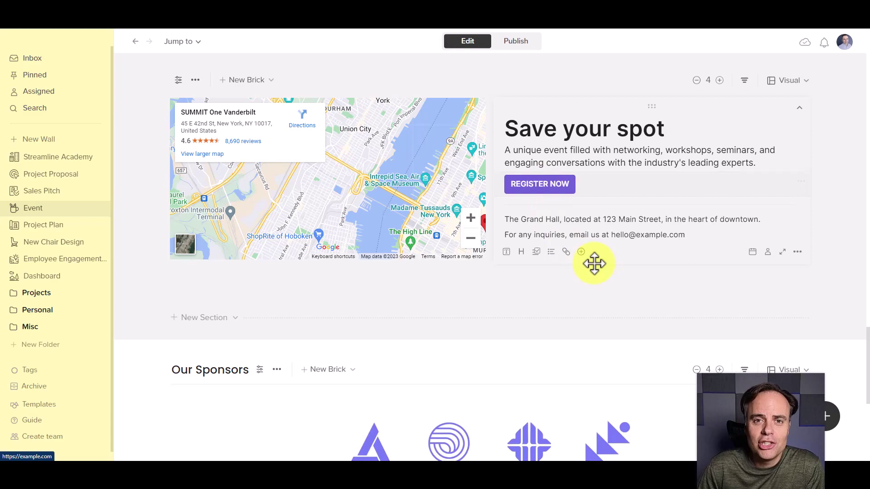
pyautogui.scroll(5, 598, 263)
pyautogui.scroll(5, 607, 253)
pyautogui.scroll(5, 610, 252)
pyautogui.scroll(5, 611, 252)
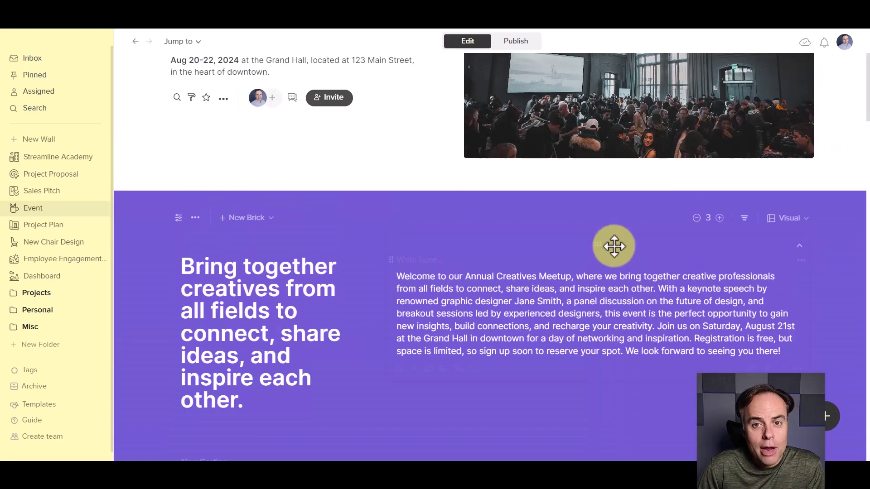
# Publish the Event wall, copy its public link and open the published page.
pyautogui.click(517, 43)
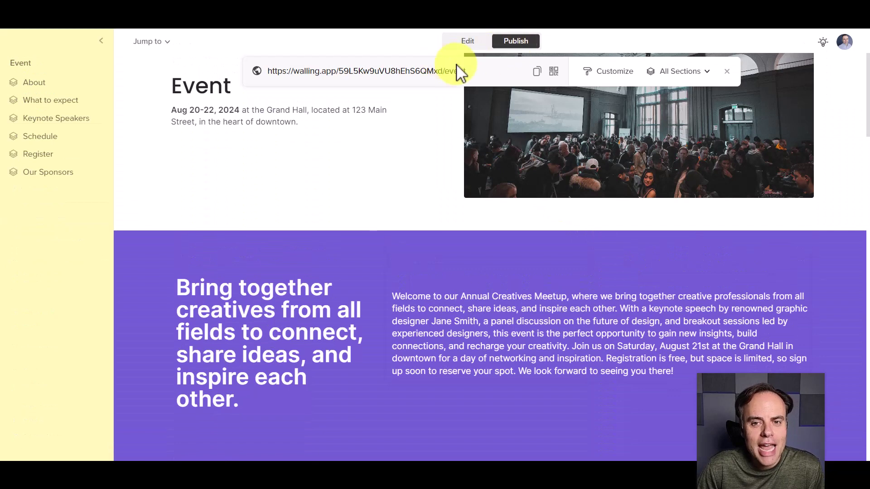
pyautogui.click(537, 73)
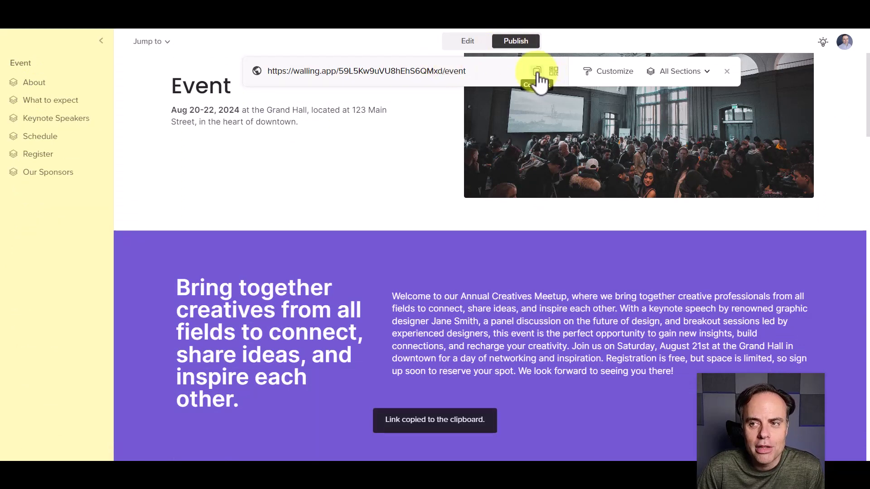
pyautogui.click(862, 31)
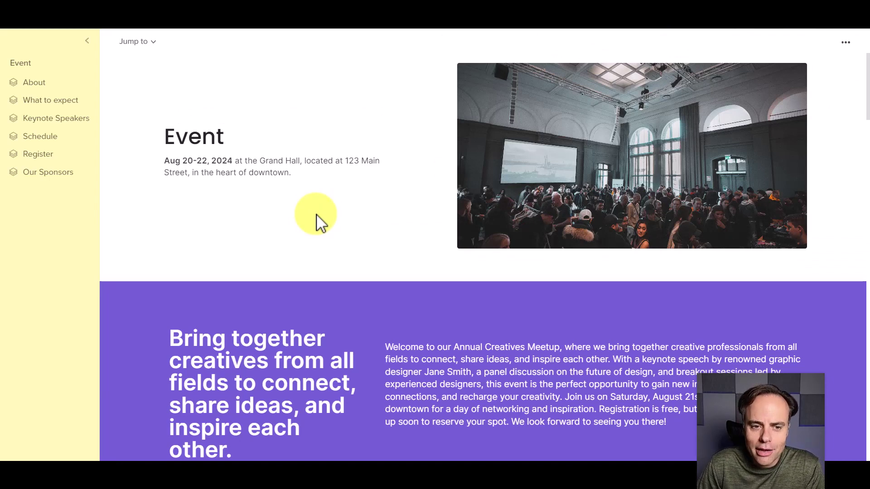
# Scroll the published Event page, pan its venue map and test the registration link.
pyautogui.scroll(-3, 317, 218)
pyautogui.scroll(-3, 317, 218)
pyautogui.scroll(-3, 317, 217)
pyautogui.scroll(-4, 317, 218)
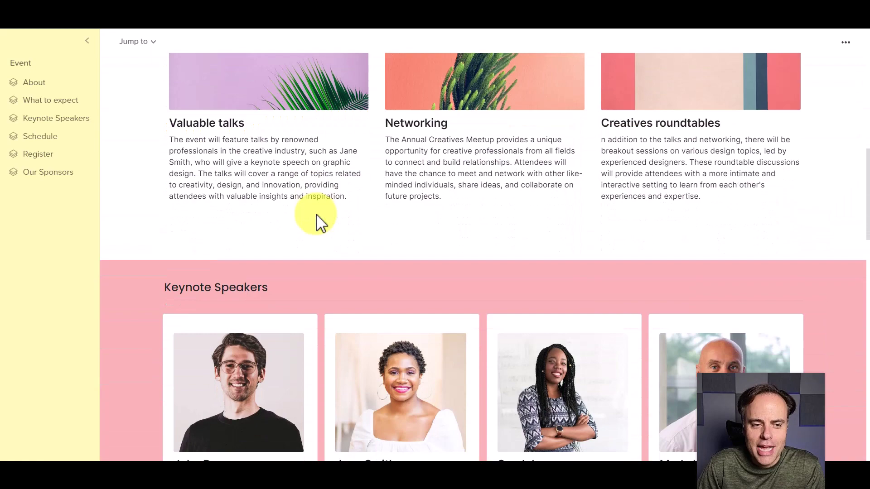
pyautogui.scroll(-2, 318, 218)
pyautogui.scroll(-2, 294, 217)
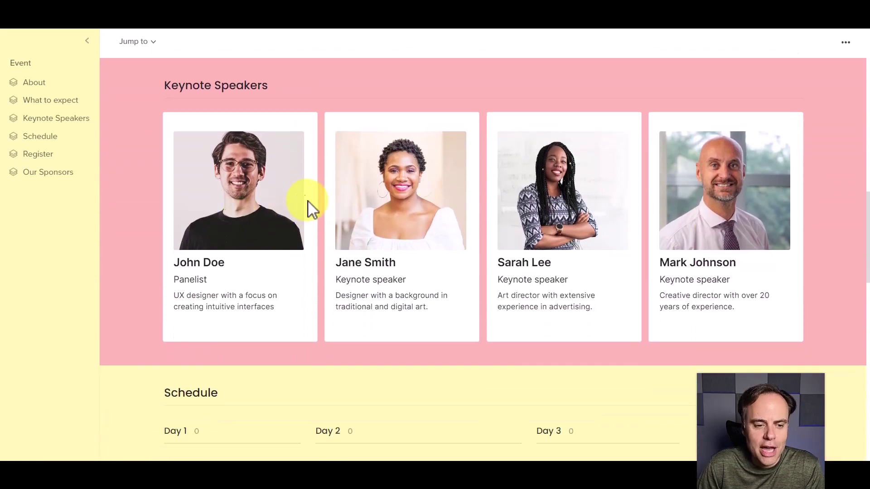
pyautogui.scroll(-6, 340, 204)
pyautogui.scroll(-8, 628, 171)
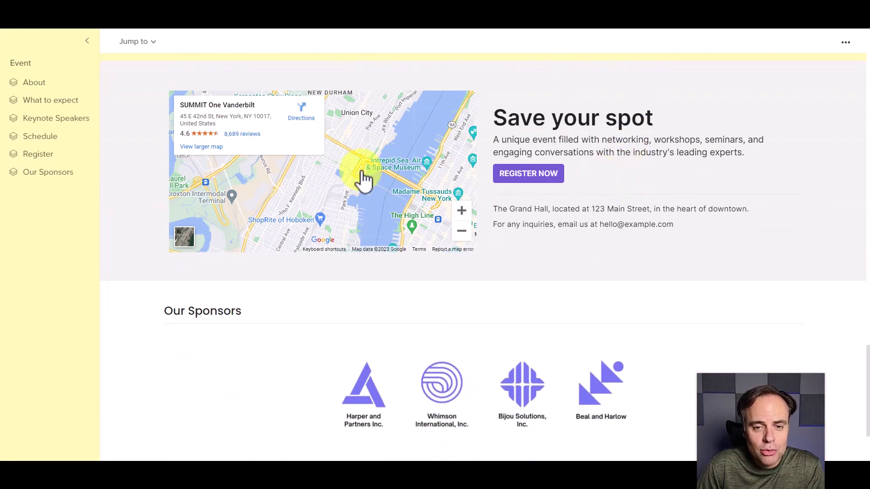
pyautogui.moveTo(365, 180); pyautogui.dragTo(355, 185)
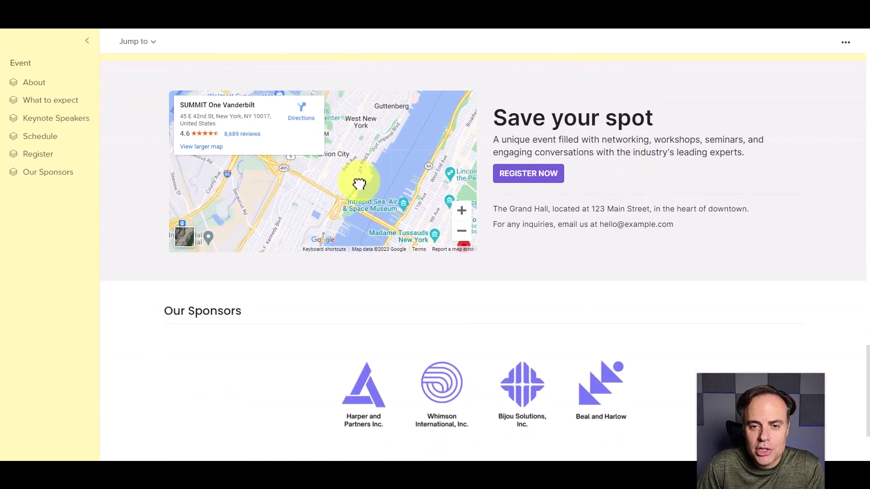
pyautogui.click(535, 178)
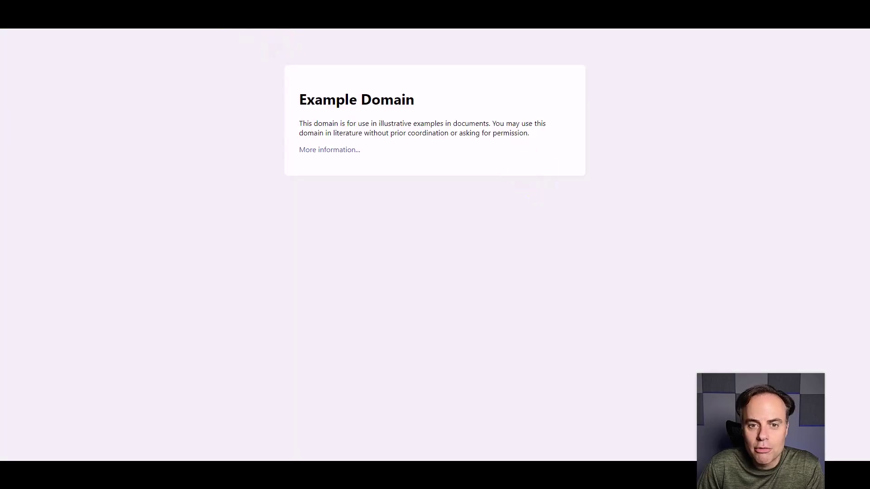
# Jump between About, What to expect, Schedule, Sponsors and Keynote Speakers sections.
pyautogui.scroll(-3, 337, 208)
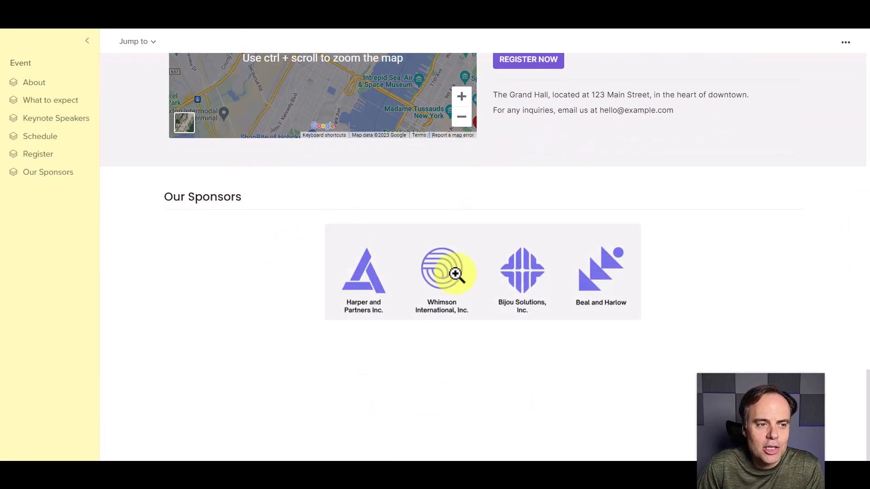
pyautogui.scroll(2, 272, 251)
pyautogui.scroll(8, 136, 217)
pyautogui.click(40, 84)
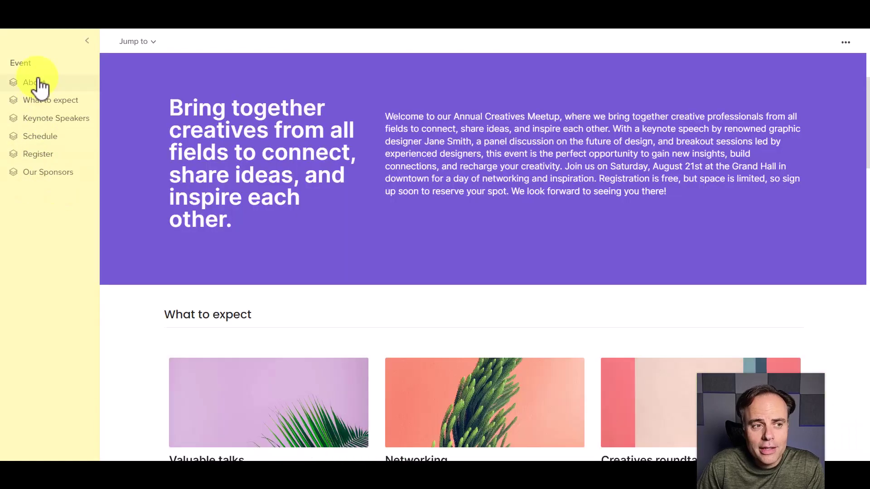
pyautogui.click(39, 100)
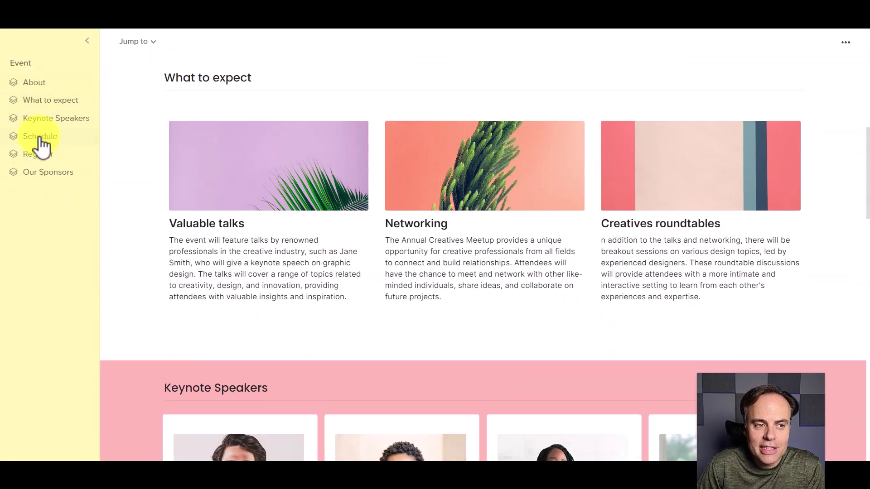
pyautogui.click(40, 138)
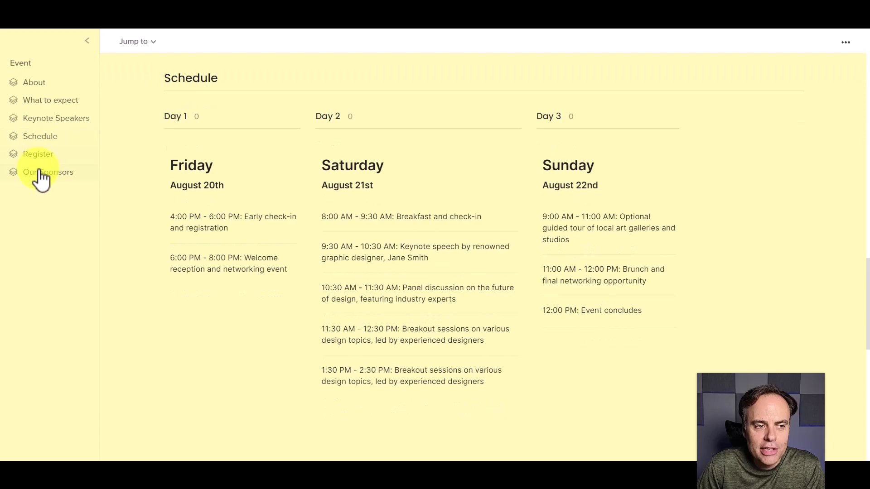
pyautogui.click(40, 174)
pyautogui.click(39, 119)
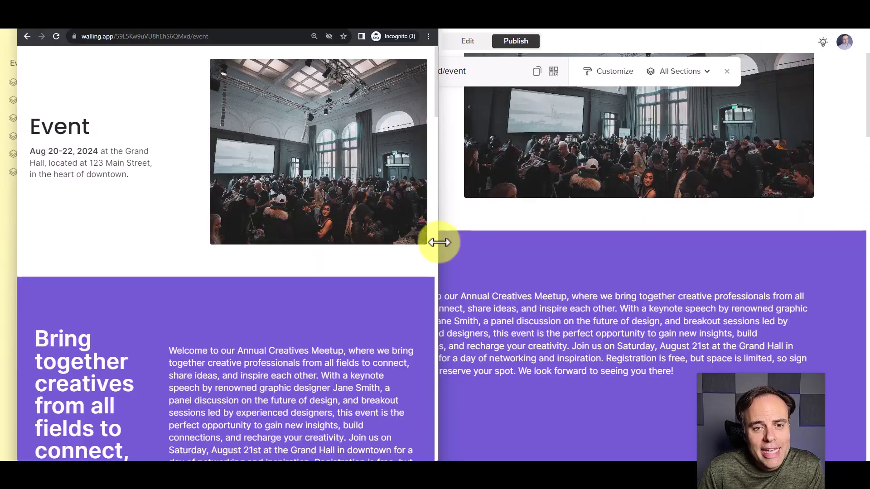
# Narrow the published page's window to phone width, scroll through it, then widen it again.
pyautogui.moveTo(448, 243)
pyautogui.mouseDown()
pyautogui.moveTo(544, 245)
pyautogui.moveTo(253, 239)
pyautogui.mouseUp()
pyautogui.scroll(-2, 224, 266)
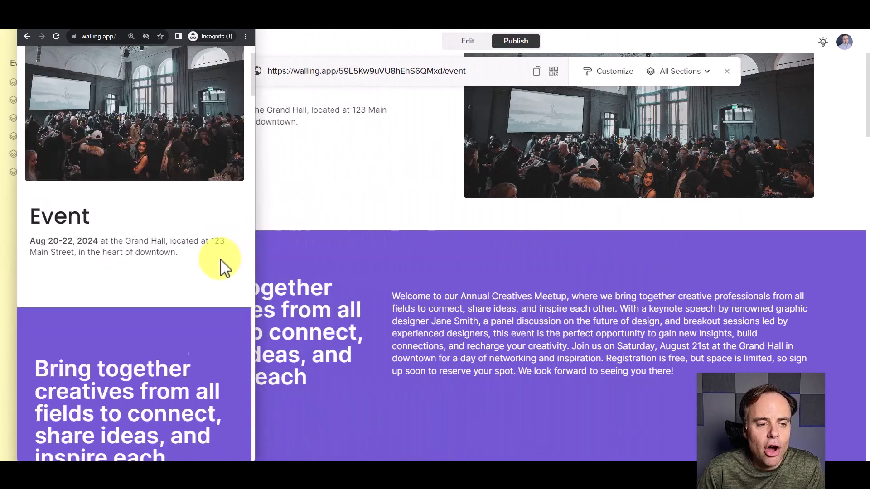
pyautogui.scroll(-8, 219, 259)
pyautogui.scroll(-5, 219, 259)
pyautogui.scroll(-2, 219, 259)
pyautogui.scroll(-5, 219, 259)
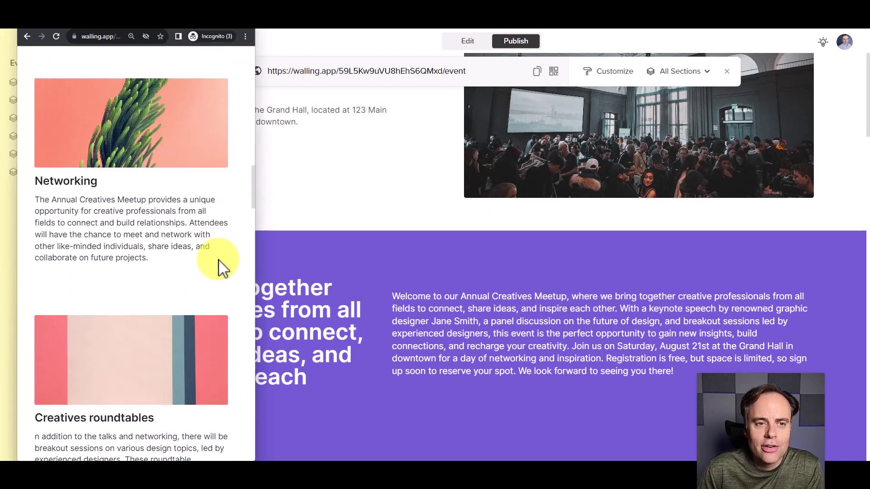
pyautogui.scroll(-4, 219, 259)
pyautogui.scroll(8, 218, 260)
pyautogui.scroll(5, 222, 258)
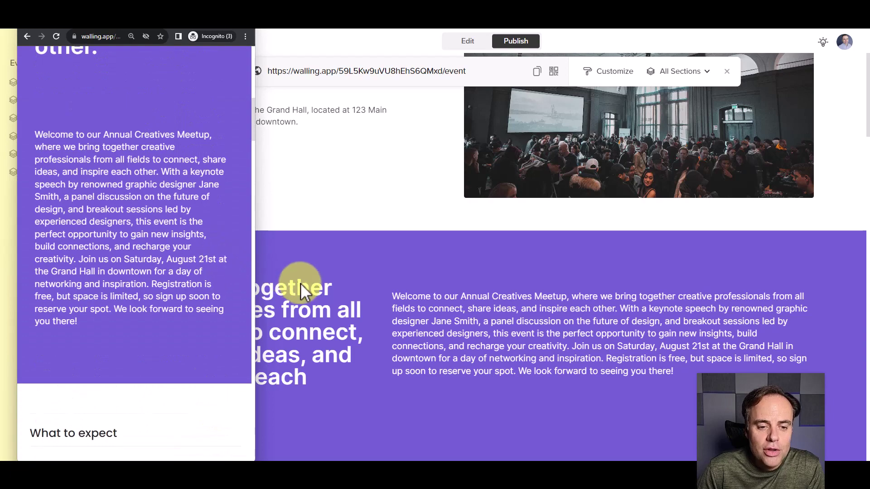
pyautogui.moveTo(254, 285)
pyautogui.mouseDown()
pyautogui.moveTo(398, 295)
pyautogui.moveTo(761, 294)
pyautogui.mouseUp()
pyautogui.scroll(-2, 635, 299)
pyautogui.scroll(-5, 615, 299)
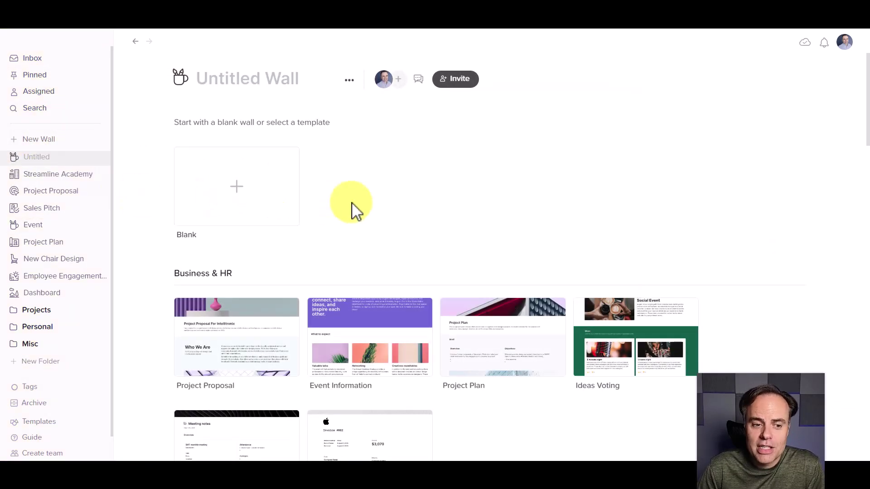
# Scroll the template gallery across Business & HR, Marketing & Sales, Plan & Manage and Misc.
pyautogui.scroll(-3, 726, 245)
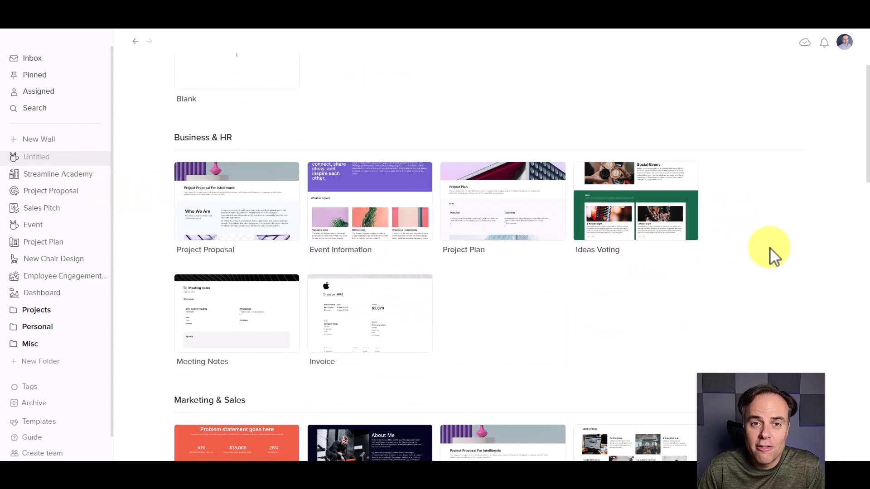
pyautogui.scroll(-2, 754, 246)
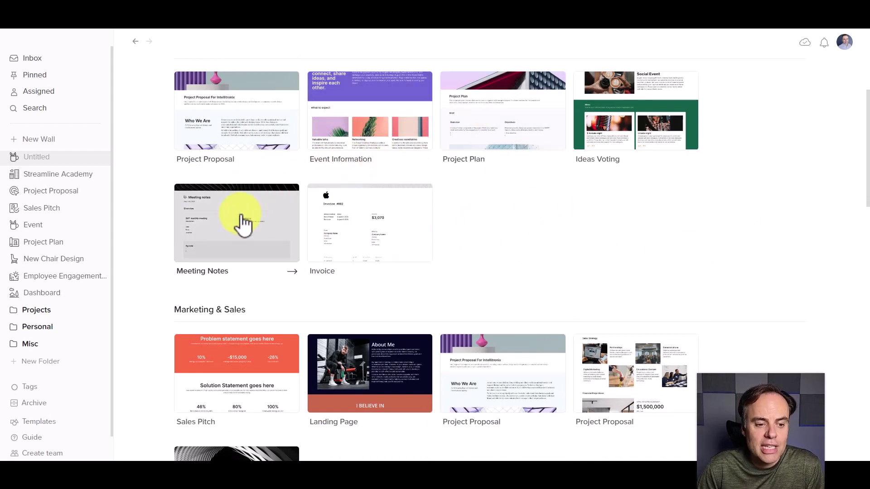
pyautogui.scroll(-1, 380, 239)
pyautogui.scroll(-3, 399, 245)
pyautogui.scroll(2, 449, 226)
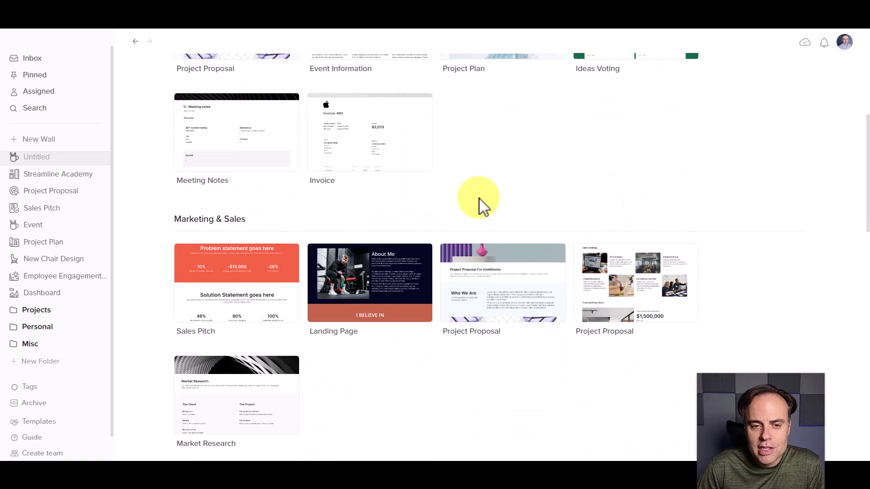
pyautogui.scroll(-2, 480, 199)
pyautogui.scroll(-4, 479, 200)
pyautogui.scroll(-4, 479, 199)
pyautogui.scroll(-3, 479, 199)
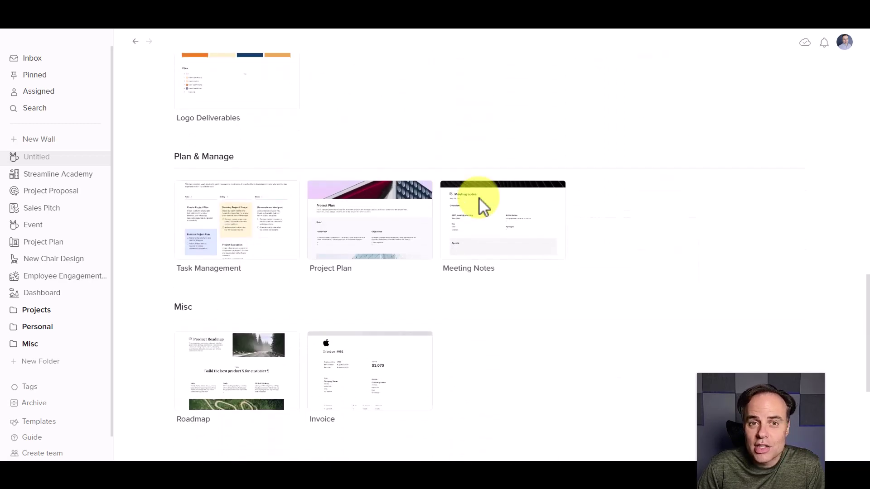
pyautogui.scroll(-3, 480, 199)
pyautogui.scroll(5, 480, 200)
pyautogui.scroll(8, 480, 200)
pyautogui.scroll(10, 480, 199)
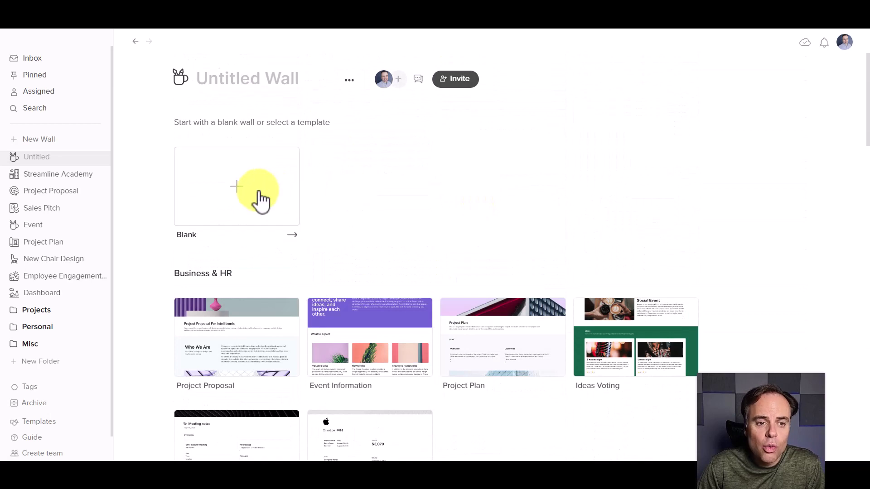
# Start the wall from the Blank layout and title it 'Project Proposal'.
pyautogui.click(240, 196)
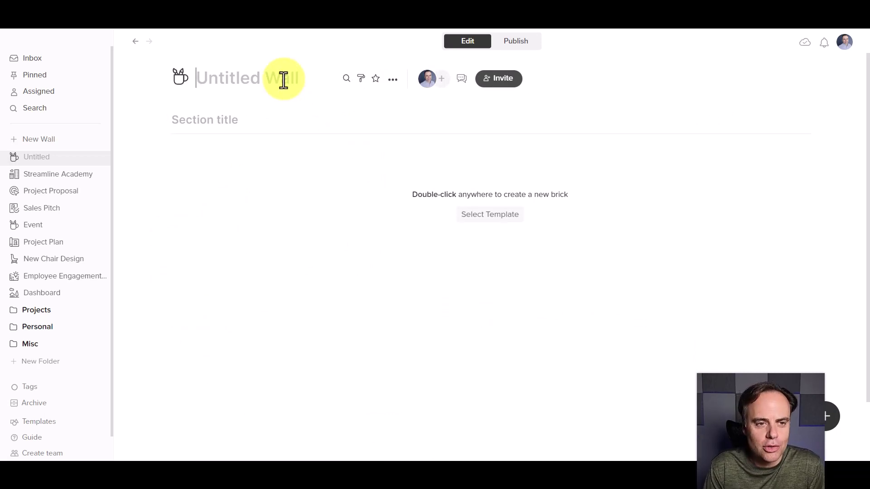
pyautogui.write('Project P')
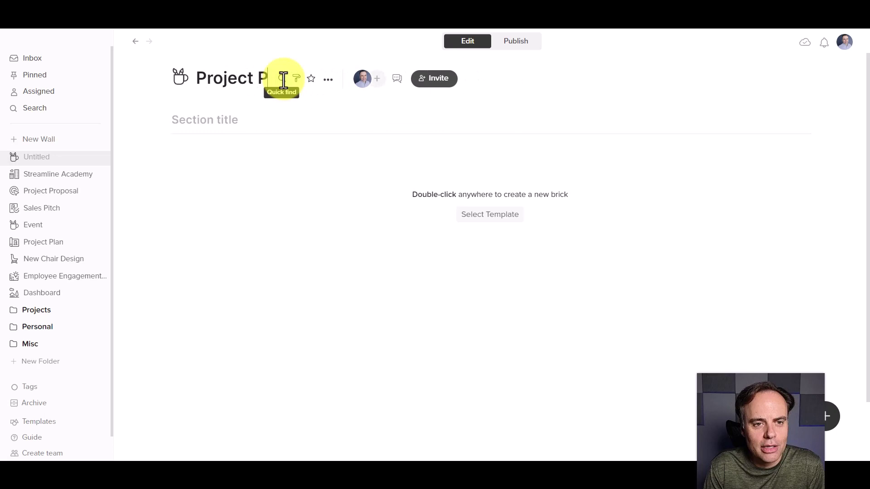
pyautogui.write('rops')
pyautogui.press('BackSpace')
pyautogui.write('osal')
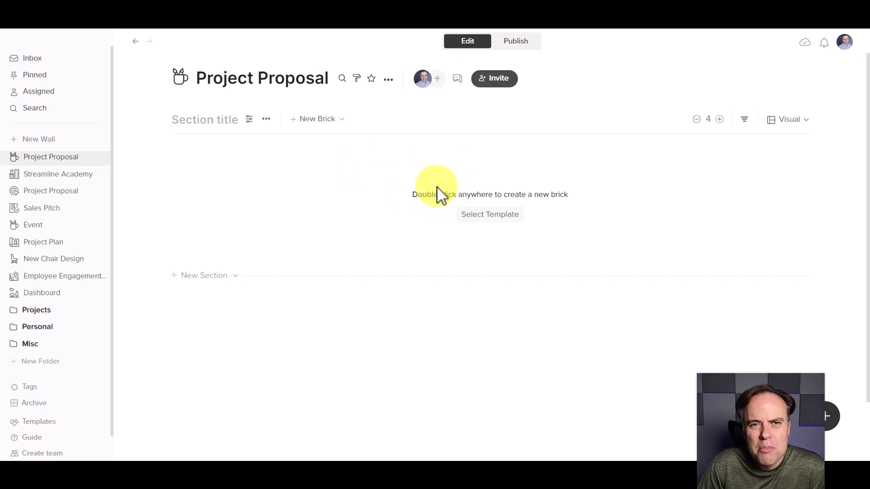
# Apply the 'Wide brick & an image' layout to the first section and begin choosing its image.
pyautogui.click(489, 215)
pyautogui.scroll(-2, 431, 204)
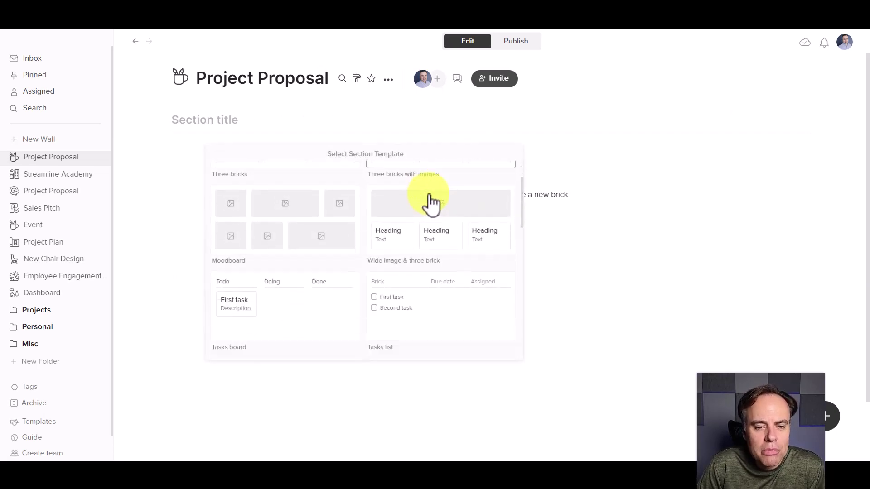
pyautogui.scroll(-2, 431, 204)
pyautogui.scroll(-2, 431, 204)
pyautogui.scroll(-2, 432, 204)
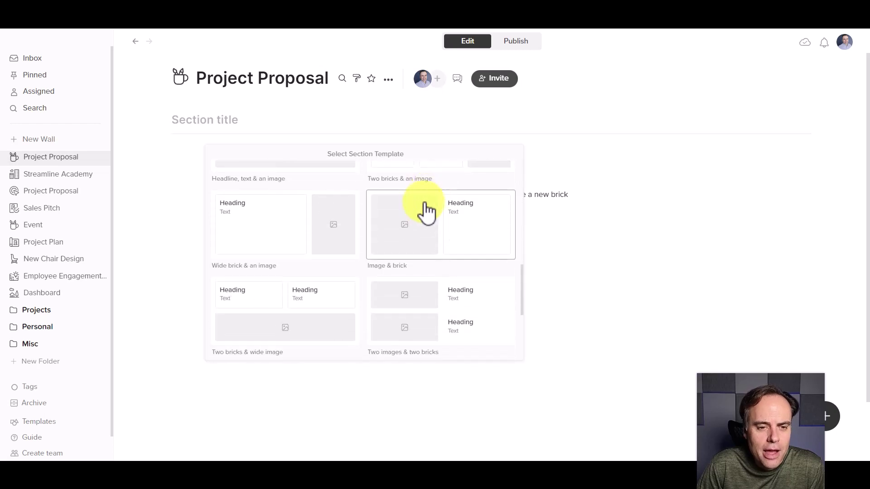
pyautogui.click(269, 229)
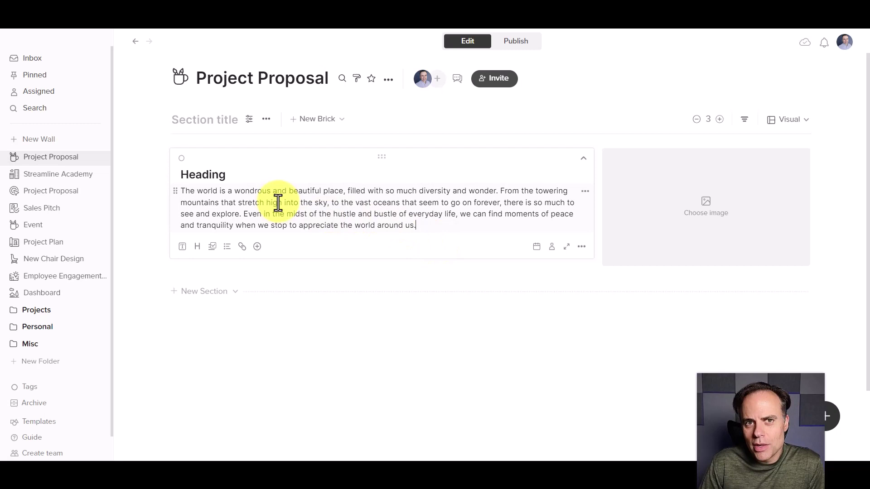
pyautogui.moveTo(304, 212)
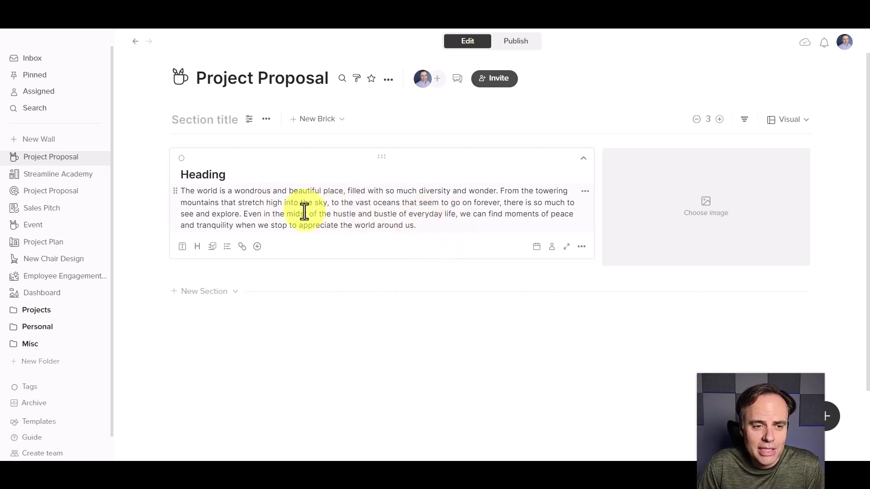
pyautogui.moveTo(191, 196); pyautogui.dragTo(450, 230)
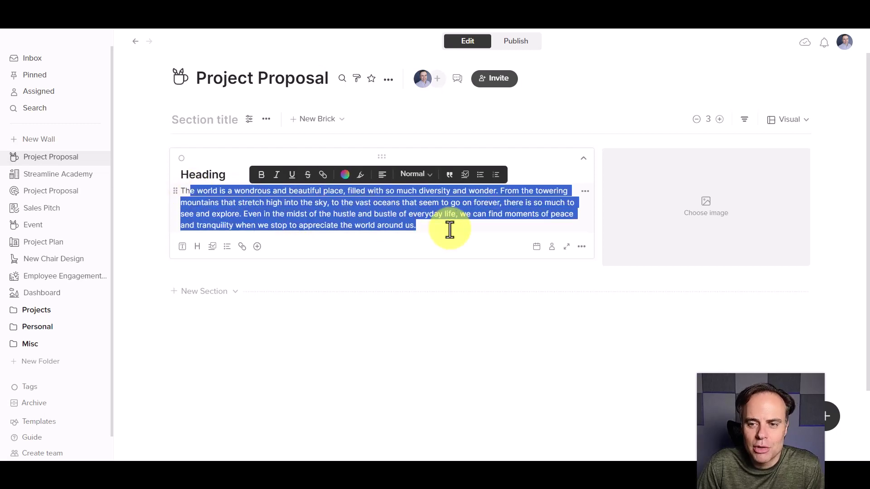
pyautogui.moveTo(705, 207)
pyautogui.click(713, 211)
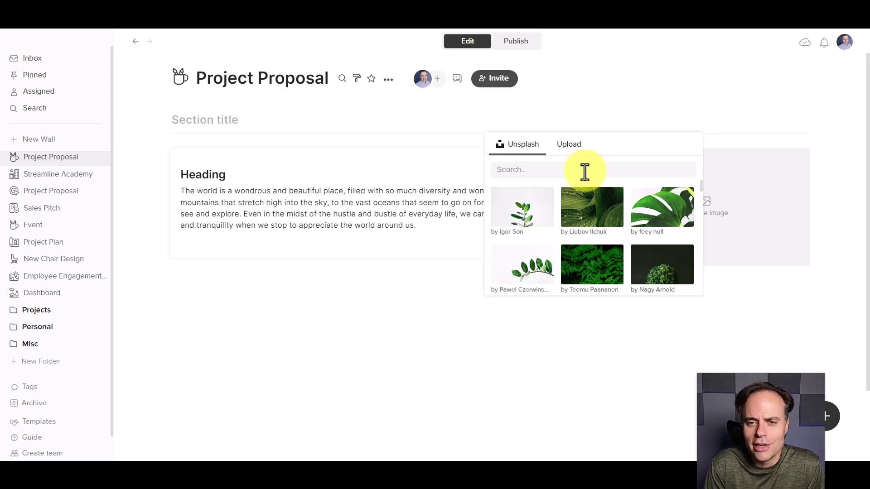
# Search Unsplash in the image picker for a sticky-note workshop photo and insert it.
pyautogui.write('w')
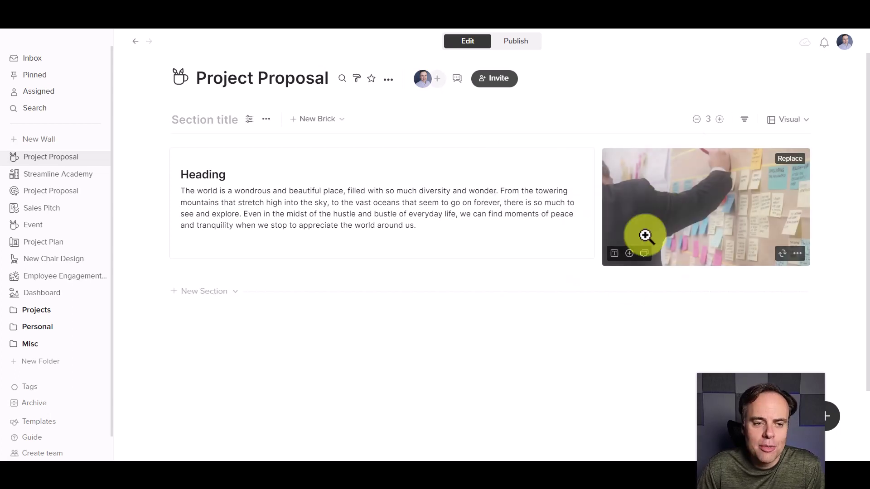
pyautogui.moveTo(381, 200)
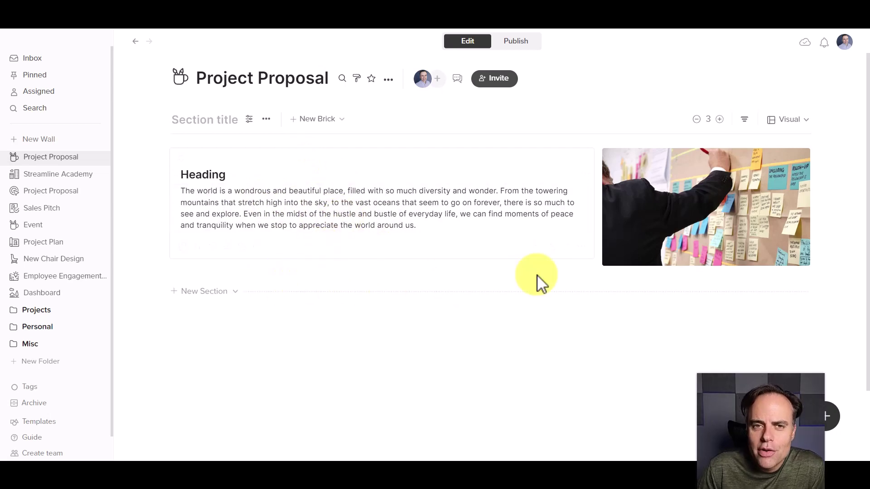
# Colour the heading-and-text brick beside the sticky-note photo light blue.
pyautogui.rightClick(549, 157)
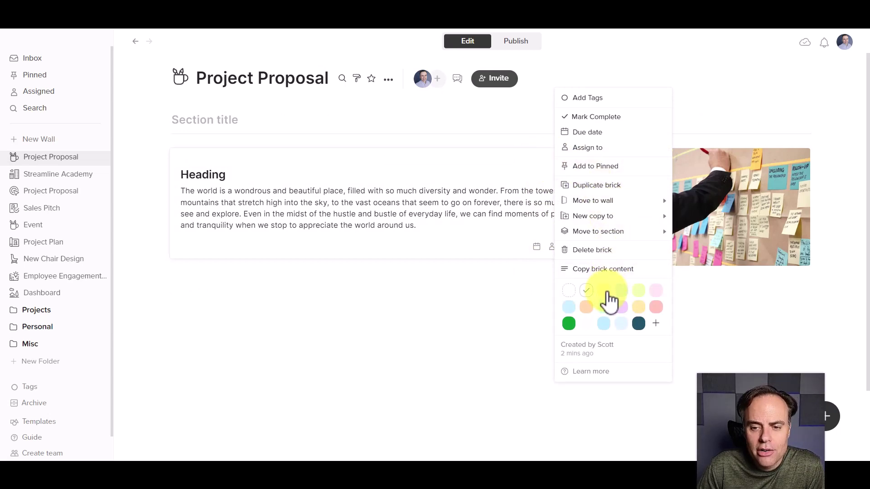
pyautogui.click(569, 307)
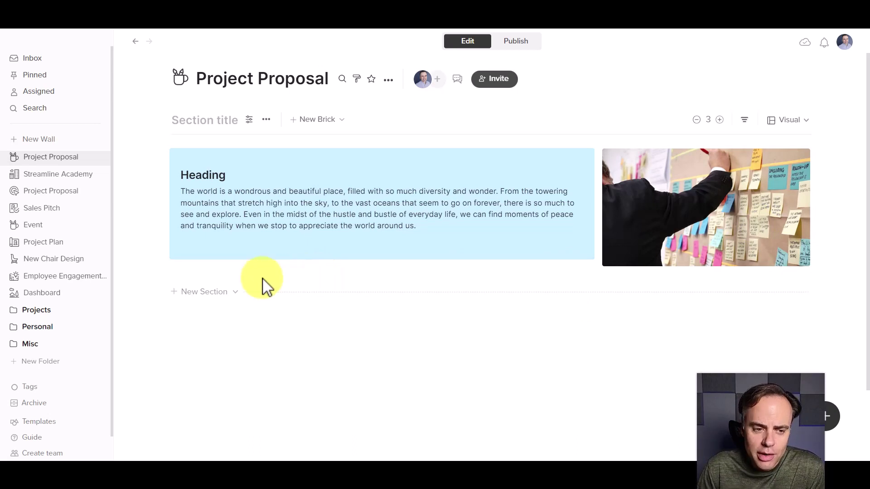
# Add a new section using the Three bricks layout.
pyautogui.click(190, 293)
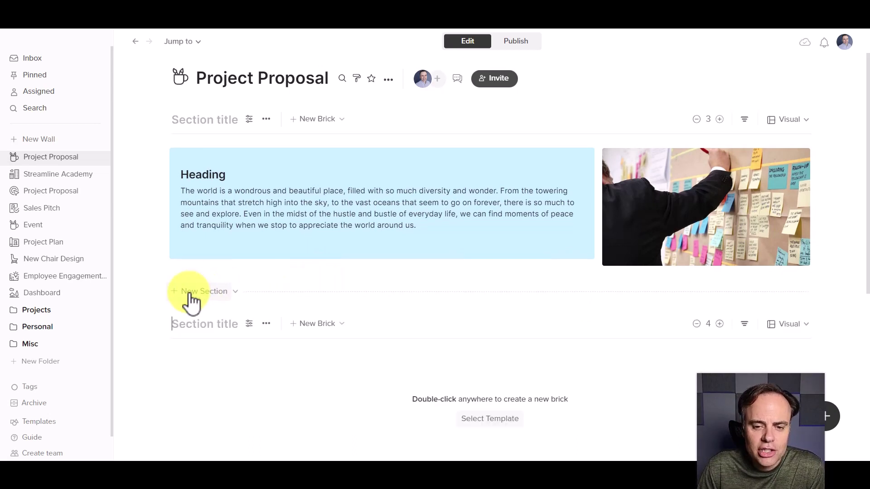
pyautogui.scroll(-3, 190, 299)
pyautogui.click(488, 284)
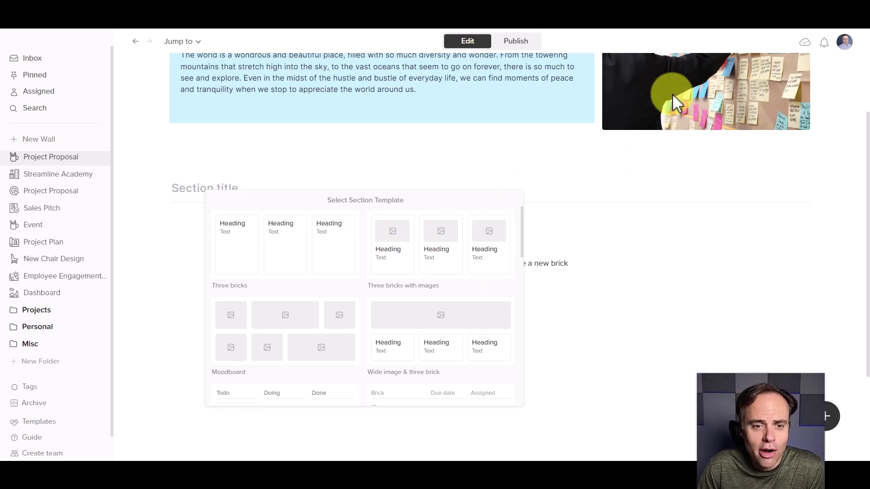
pyautogui.click(281, 237)
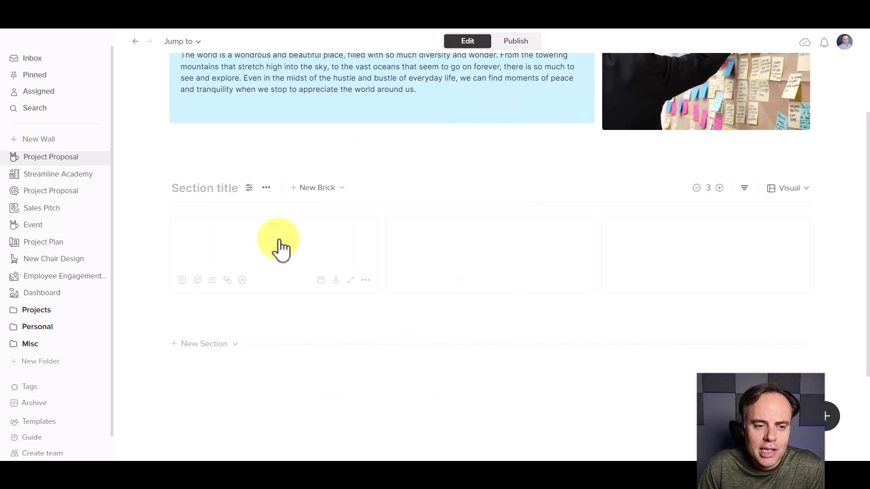
# Rename the brick headings to 'Option 1' and 'Option' numbering onward.
pyautogui.doubleClick(212, 243)
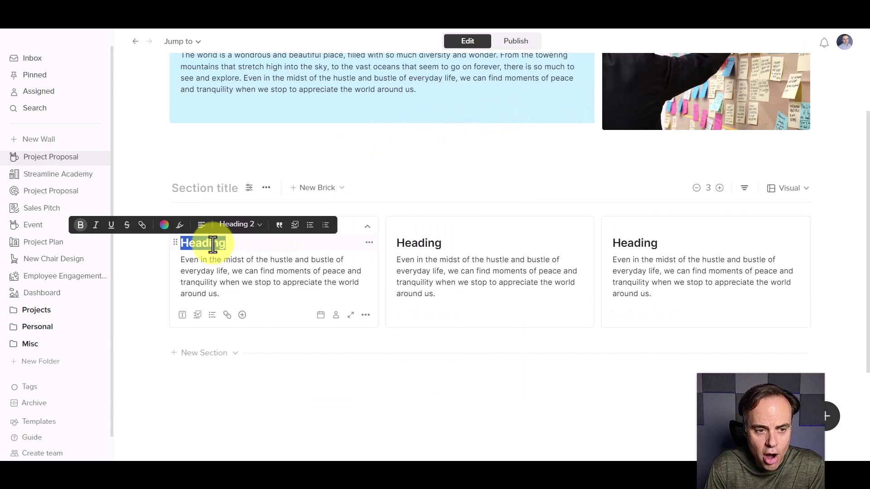
pyautogui.write('Option 1')
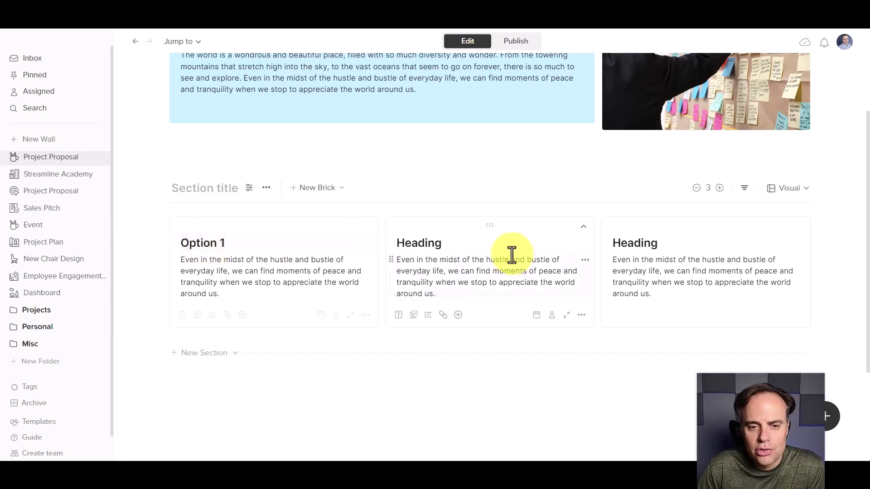
pyautogui.doubleClick(438, 247)
pyautogui.write('O')
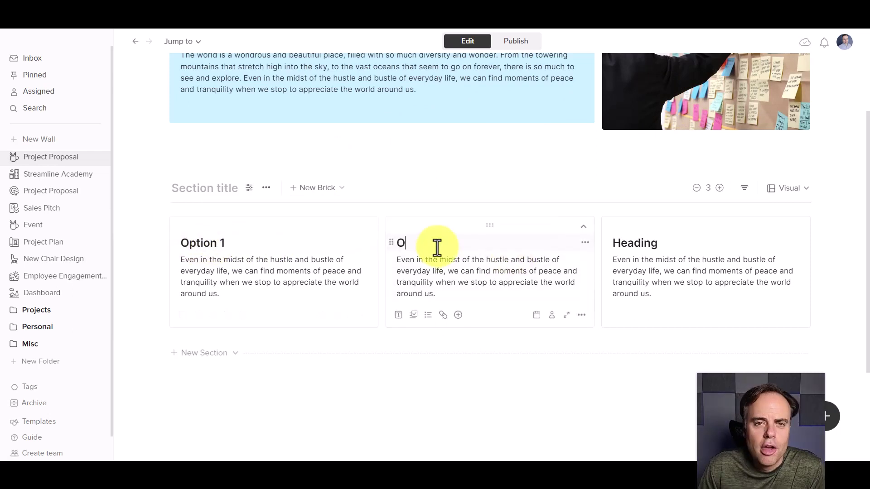
pyautogui.write('ption 2')
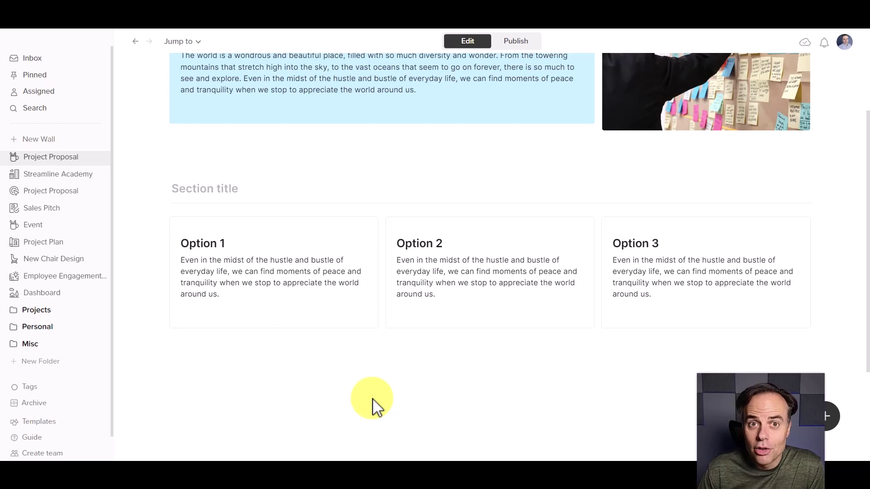
pyautogui.moveTo(274, 272)
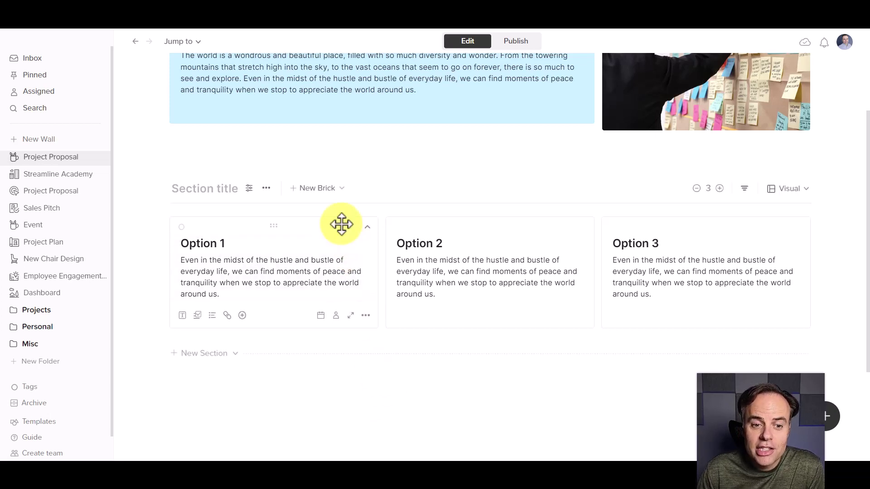
# Colour the Option 1, 2 and 3 bricks light green, light yellow and light orange.
pyautogui.rightClick(337, 231)
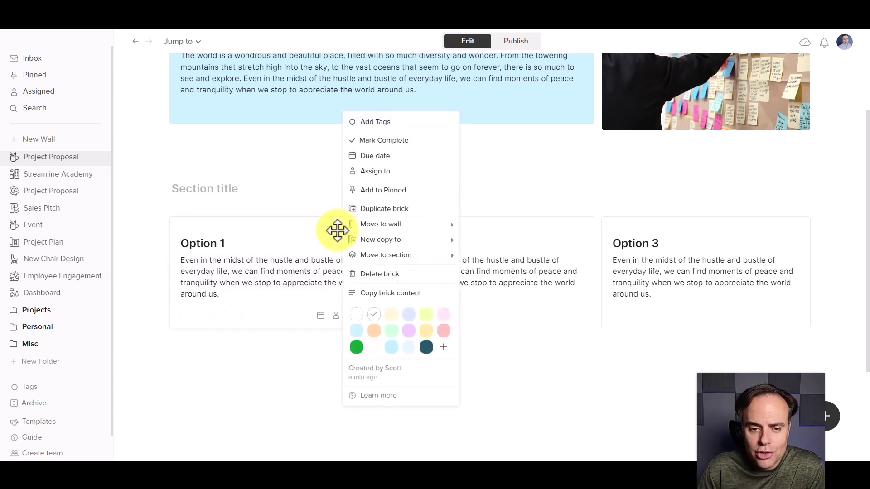
pyautogui.click(391, 331)
pyautogui.rightClick(555, 229)
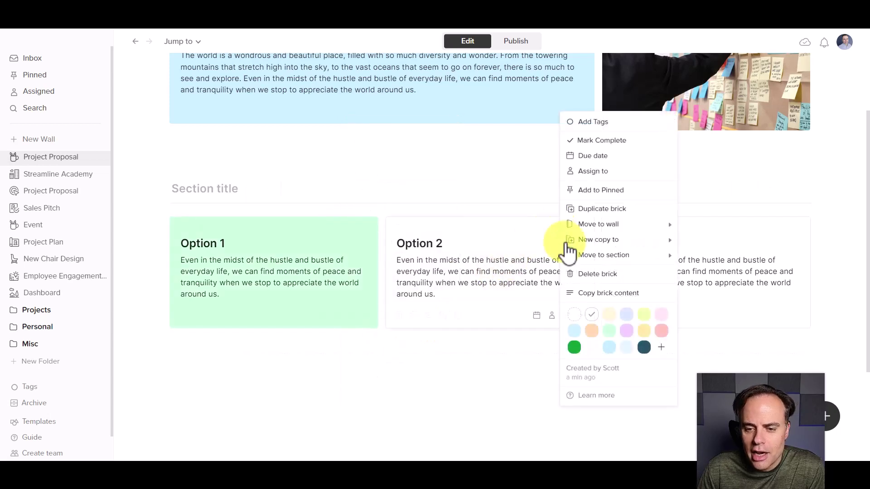
pyautogui.click(609, 314)
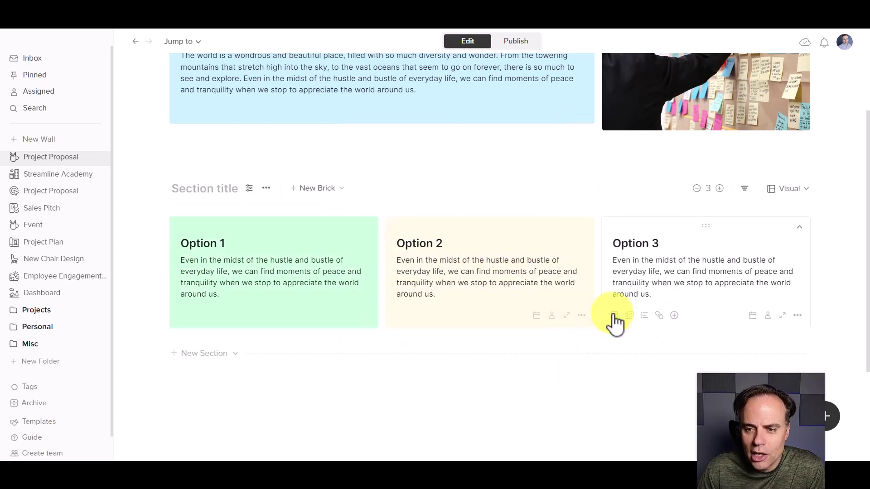
pyautogui.rightClick(755, 243)
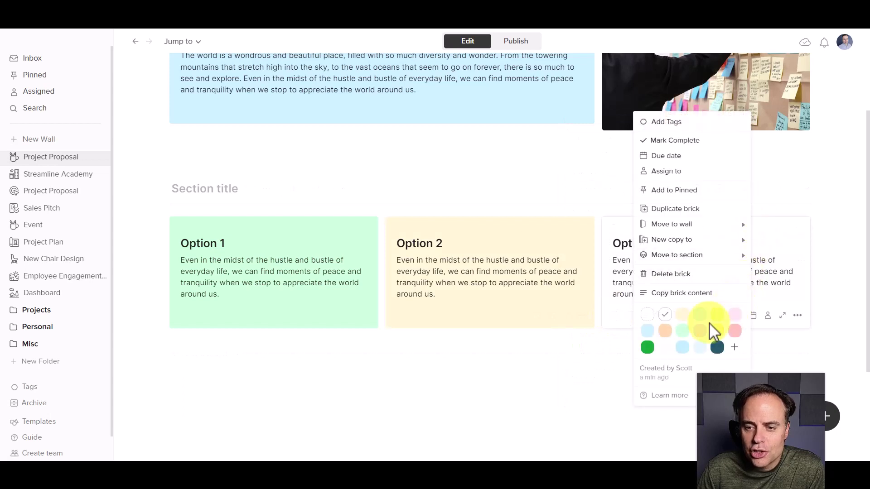
pyautogui.click(709, 325)
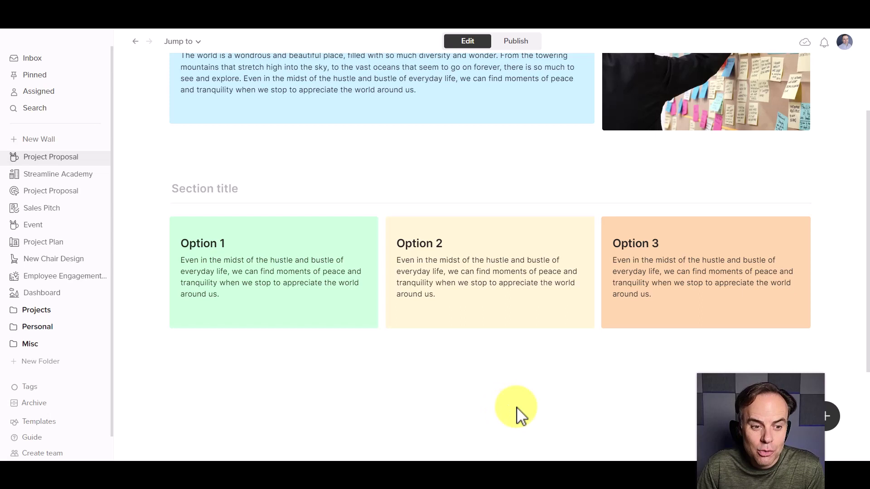
pyautogui.moveTo(273, 272)
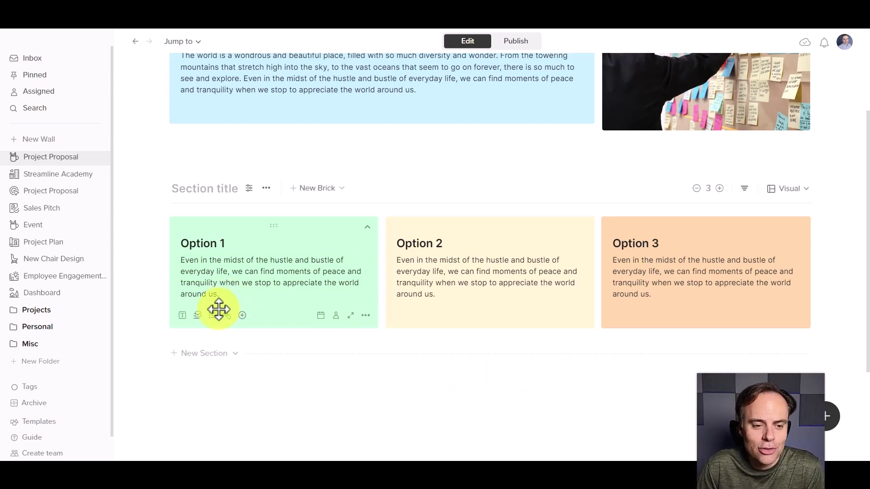
# Insert a Click Me button beneath the Option 1 brick's text, replacing the default label.
pyautogui.click(243, 316)
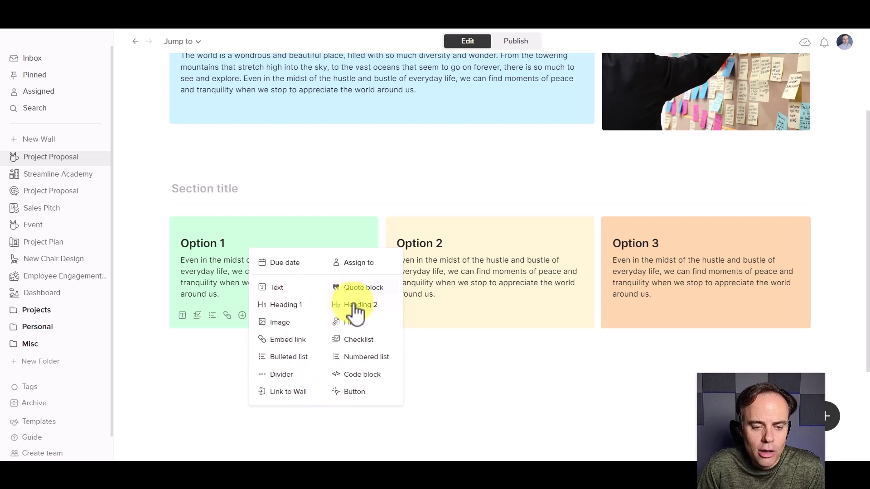
pyautogui.click(354, 391)
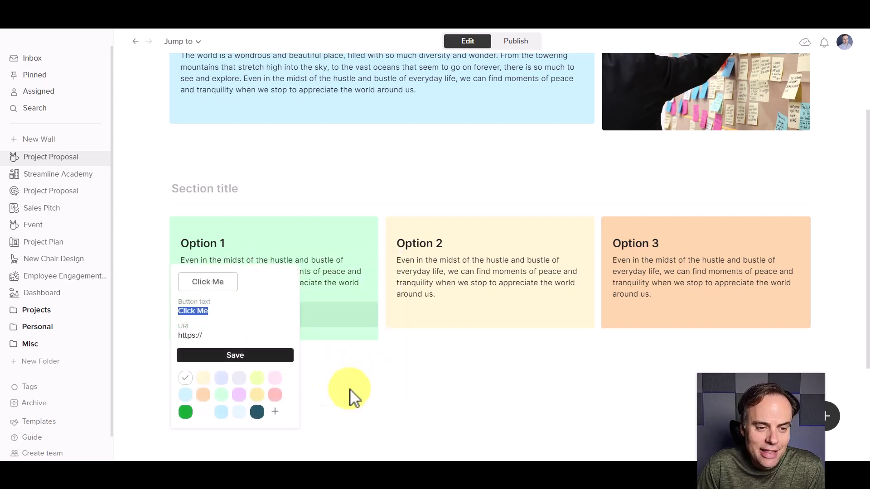
pyautogui.press('BackSpace')
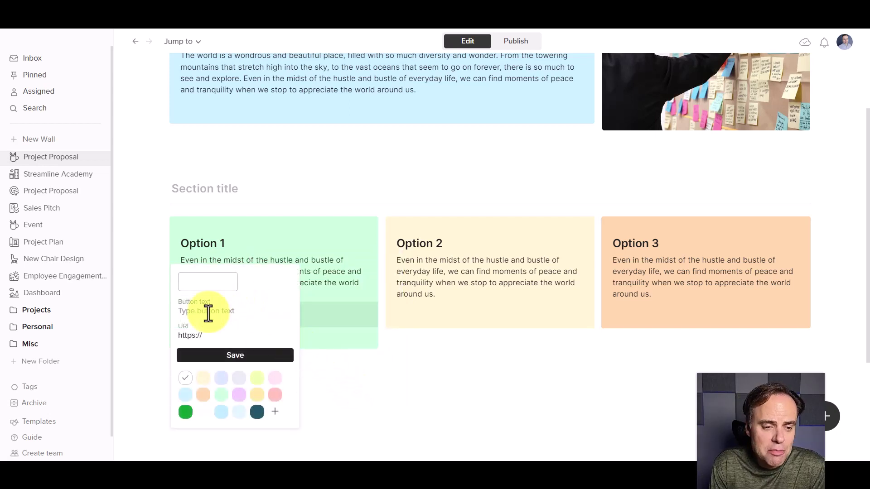
pyautogui.write('Selec')
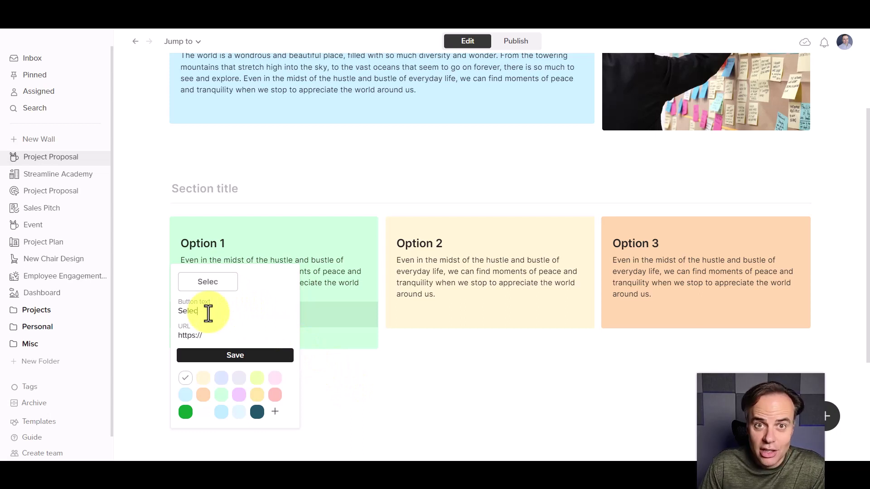
pyautogui.write('t')
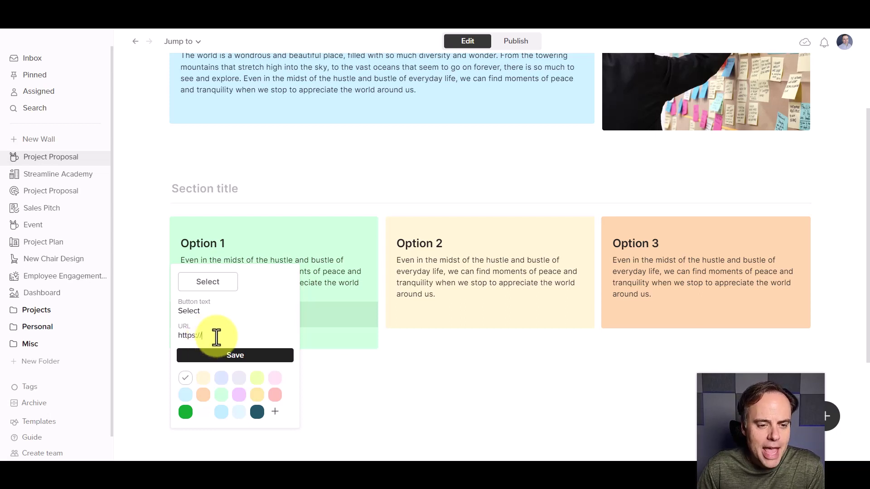
pyautogui.press('Escape')
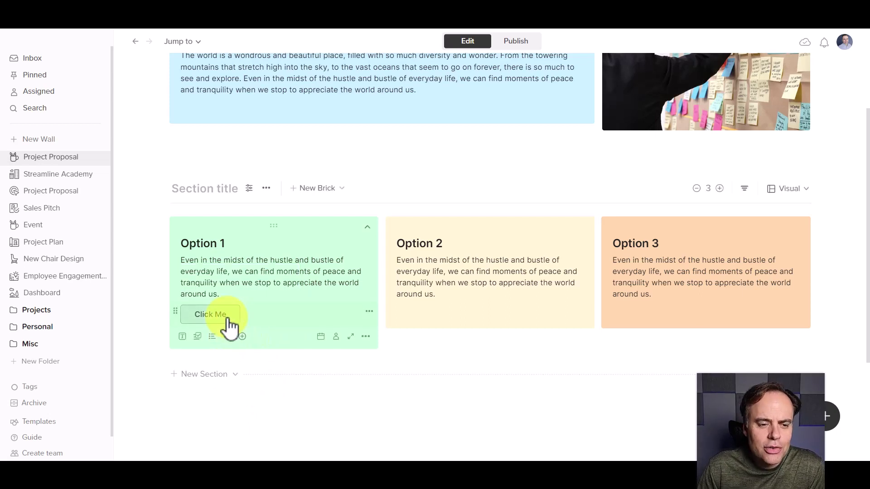
# Colour the Option 1 Click Me button light blue.
pyautogui.click(369, 312)
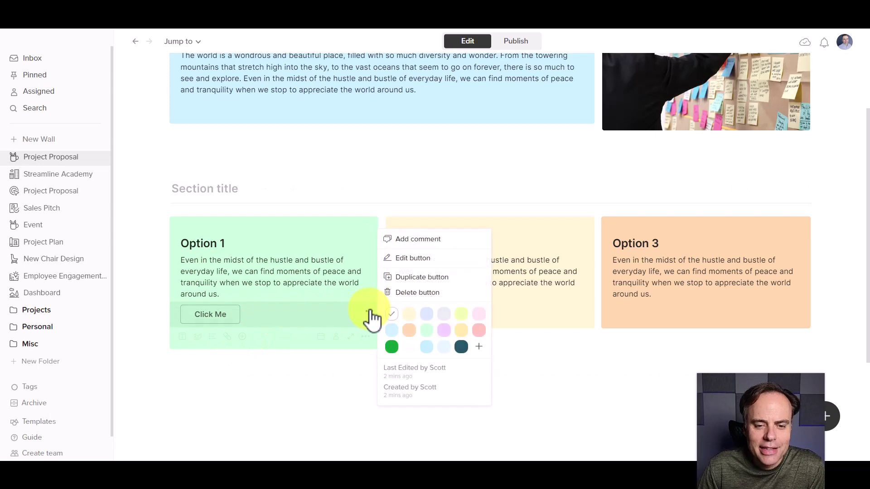
pyautogui.click(449, 347)
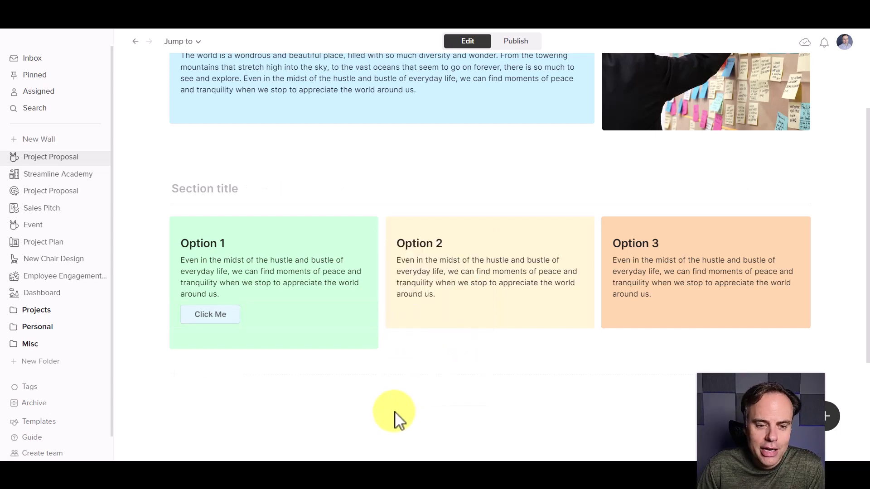
pyautogui.click(368, 313)
pyautogui.press('Escape')
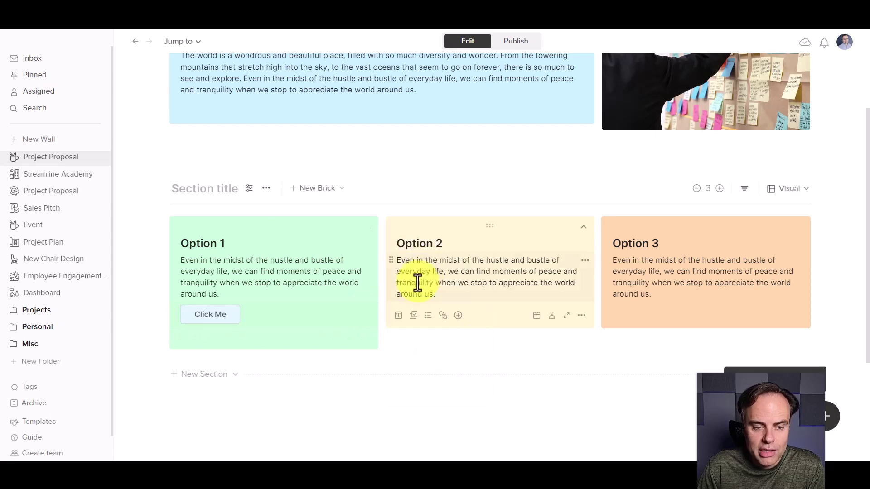
# Duplicate the button twice and drag the copies into the Option 2 and Option 3 bricks.
pyautogui.click(369, 337)
pyautogui.click(419, 276)
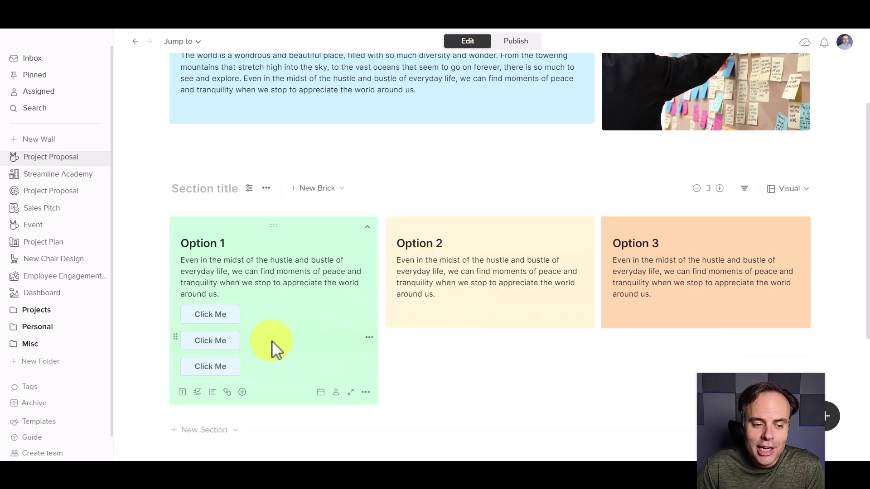
pyautogui.moveTo(176, 337)
pyautogui.mouseDown()
pyautogui.moveTo(422, 310)
pyautogui.moveTo(466, 330)
pyautogui.moveTo(482, 315)
pyautogui.mouseUp()
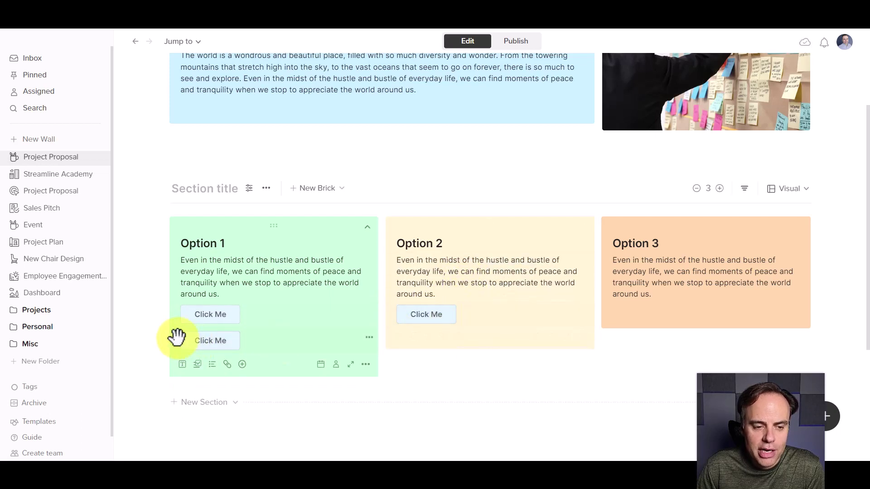
pyautogui.moveTo(176, 337)
pyautogui.mouseDown()
pyautogui.moveTo(684, 323)
pyautogui.moveTo(684, 335)
pyautogui.mouseUp()
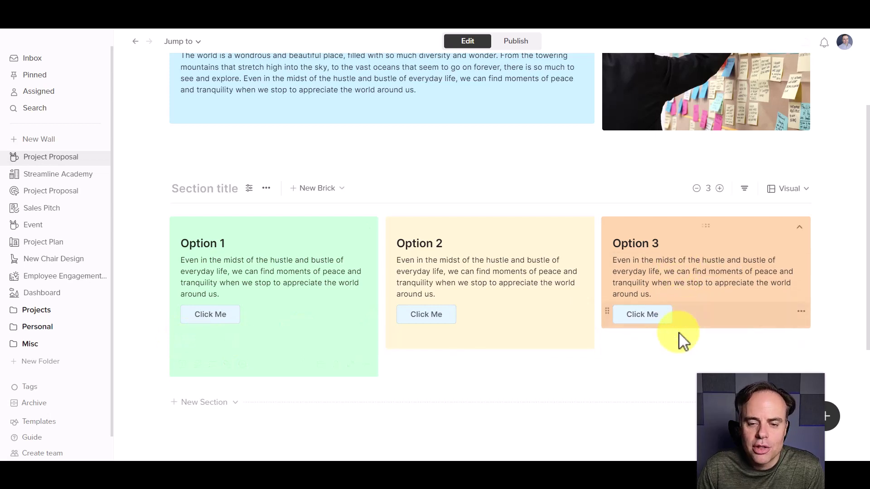
pyautogui.scroll(-1, 571, 290)
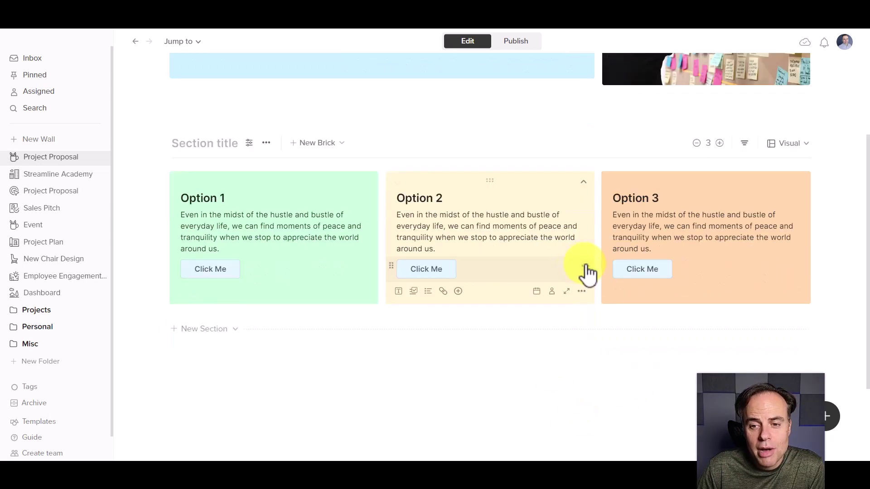
pyautogui.click(585, 268)
pyautogui.click(646, 218)
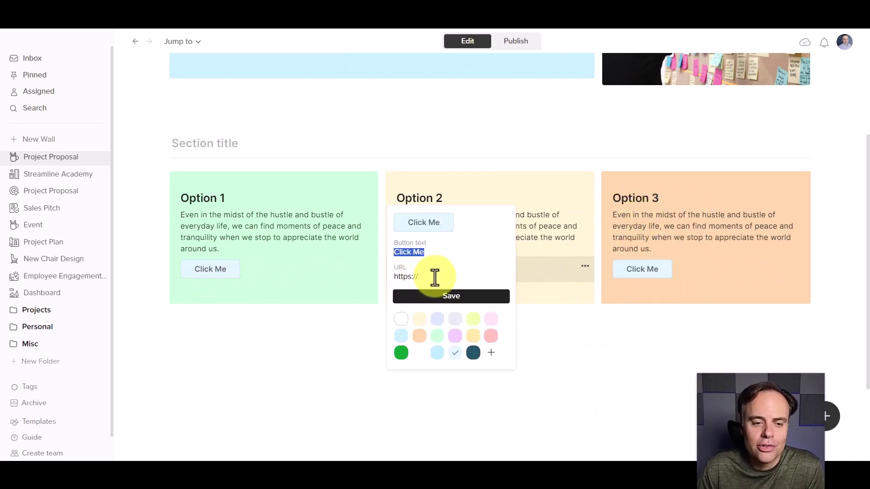
pyautogui.click(310, 337)
pyautogui.scroll(3, 307, 337)
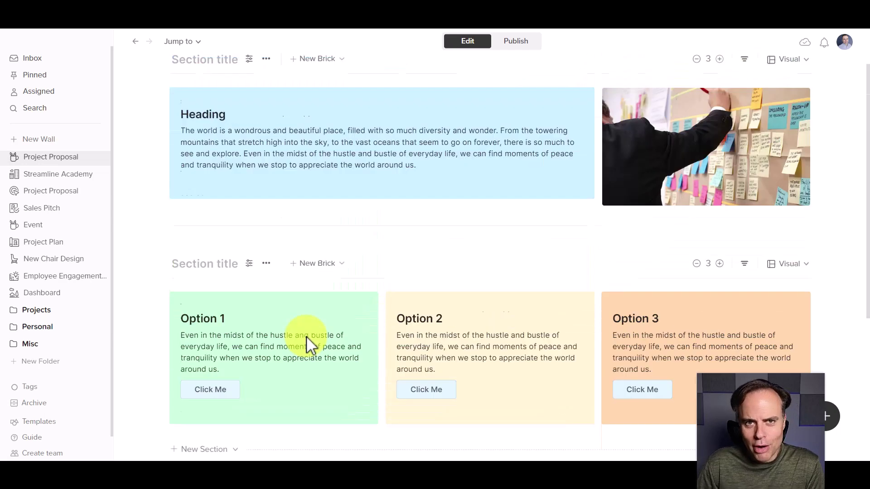
pyautogui.scroll(2, 306, 336)
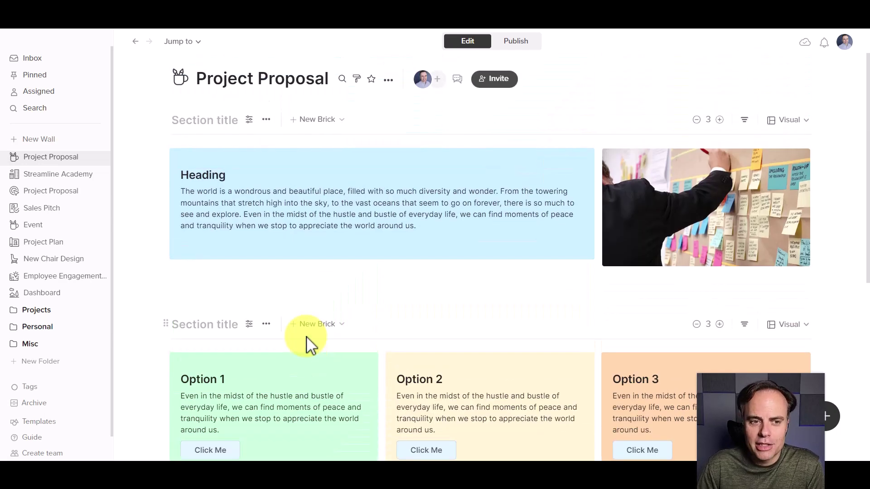
pyautogui.scroll(-1, 340, 311)
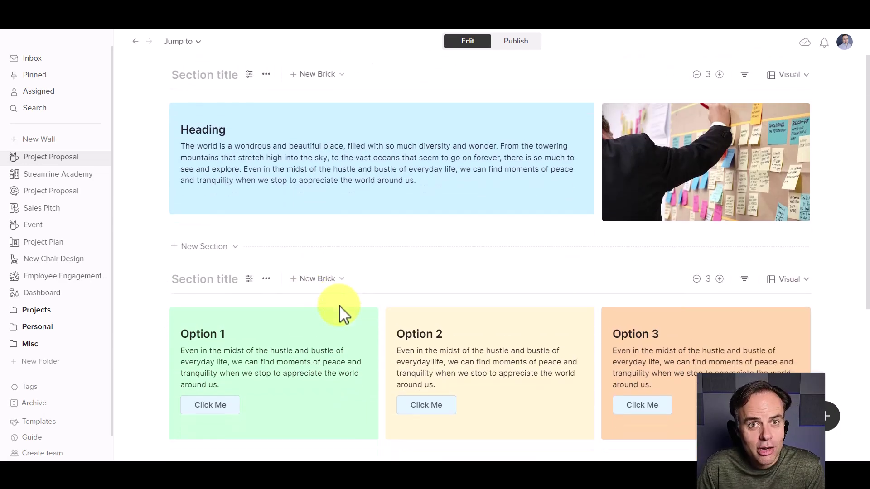
pyautogui.scroll(1, 351, 310)
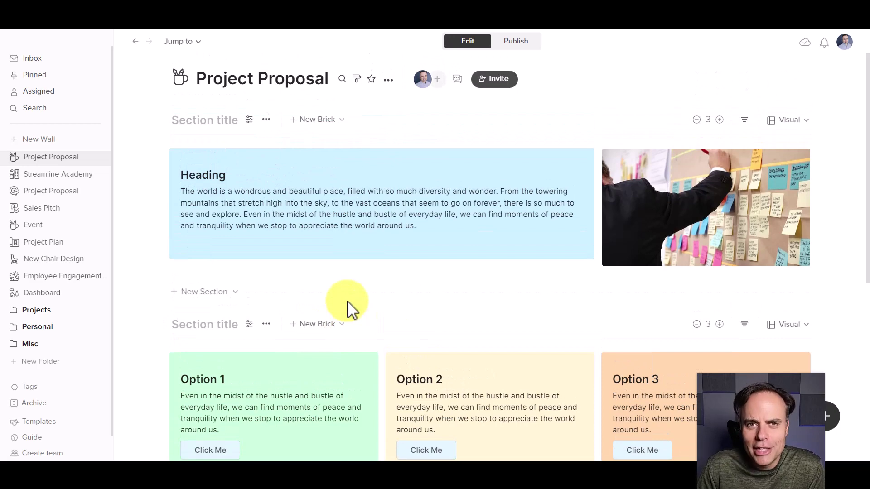
pyautogui.scroll(-3, 348, 303)
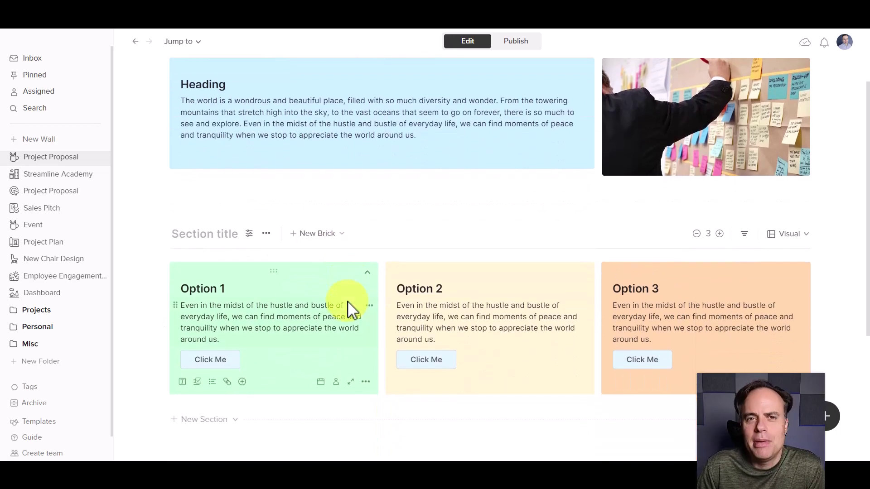
pyautogui.scroll(-3, 347, 302)
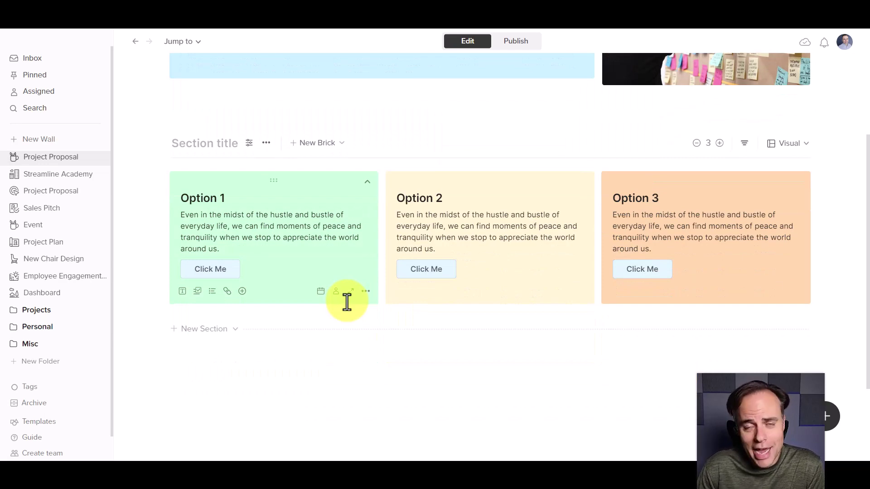
pyautogui.scroll(2, 396, 299)
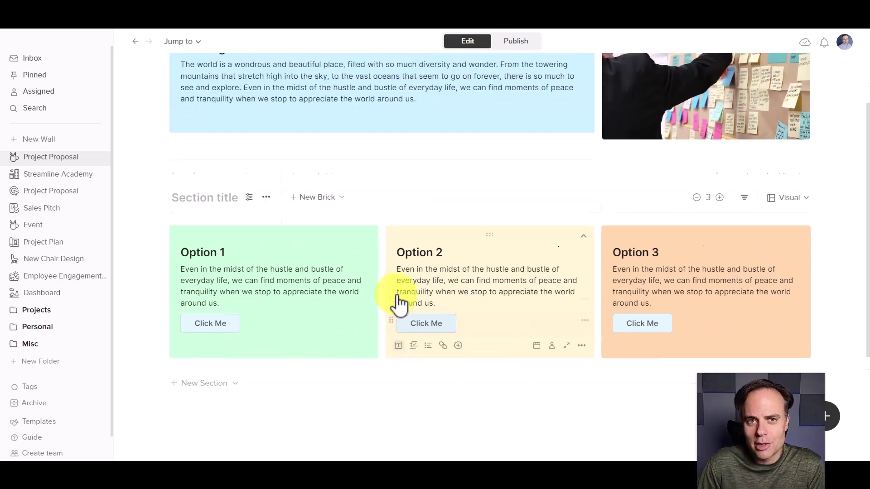
pyautogui.scroll(4, 398, 300)
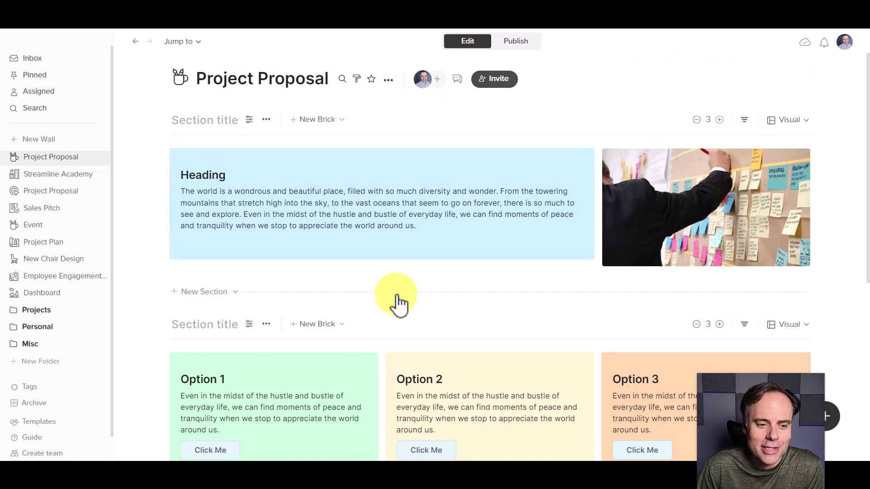
# Apply the Tasks board template to the empty third section, adding Todo, Doing and Done columns.
pyautogui.scroll(-5, 288, 325)
pyautogui.scroll(-3, 277, 326)
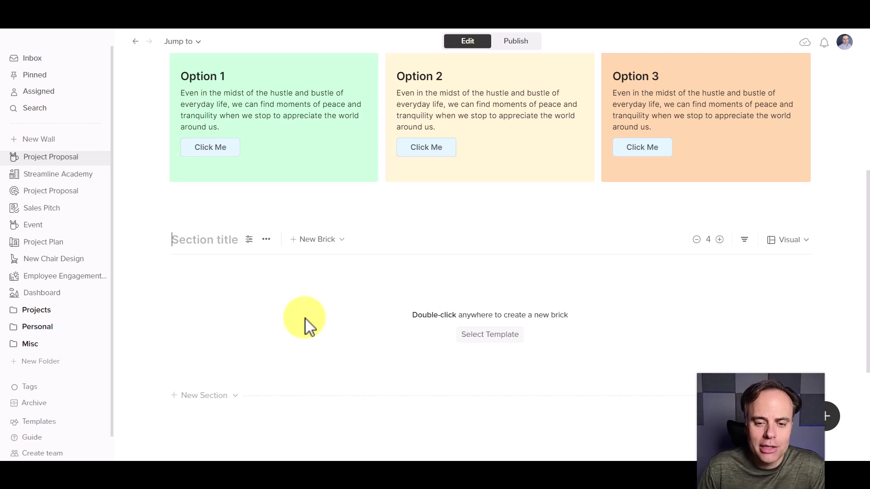
pyautogui.click(487, 337)
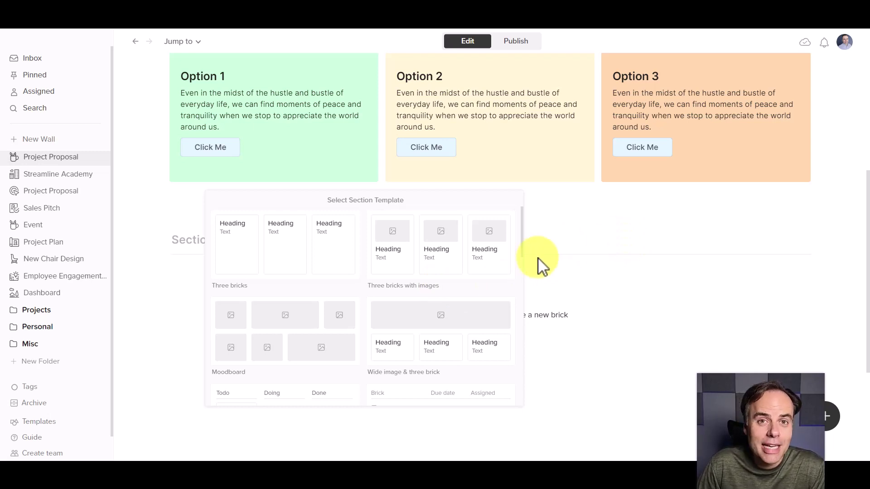
pyautogui.scroll(-2, 446, 290)
pyautogui.scroll(-1, 446, 290)
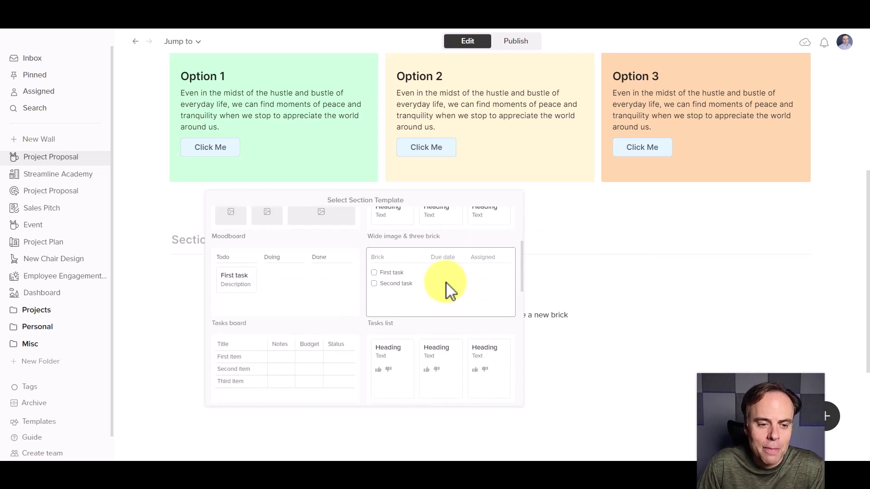
pyautogui.scroll(1, 317, 288)
pyautogui.scroll(-2, 324, 286)
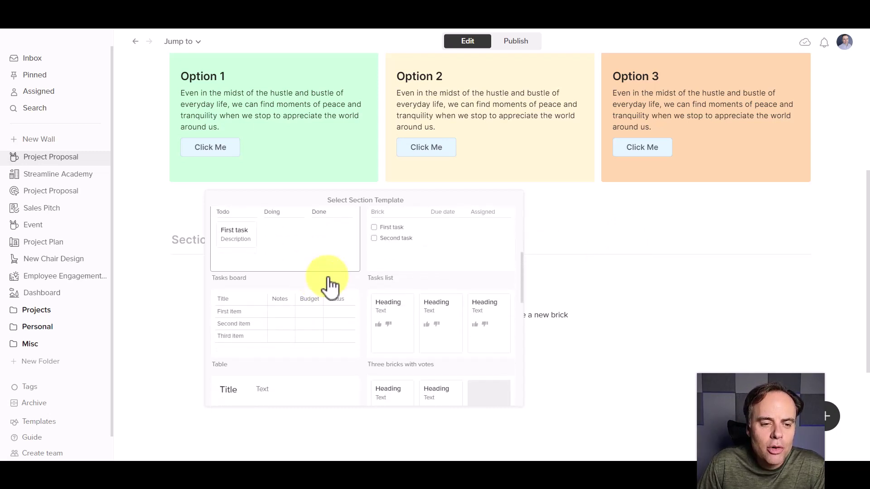
pyautogui.scroll(1, 305, 284)
pyautogui.click(291, 295)
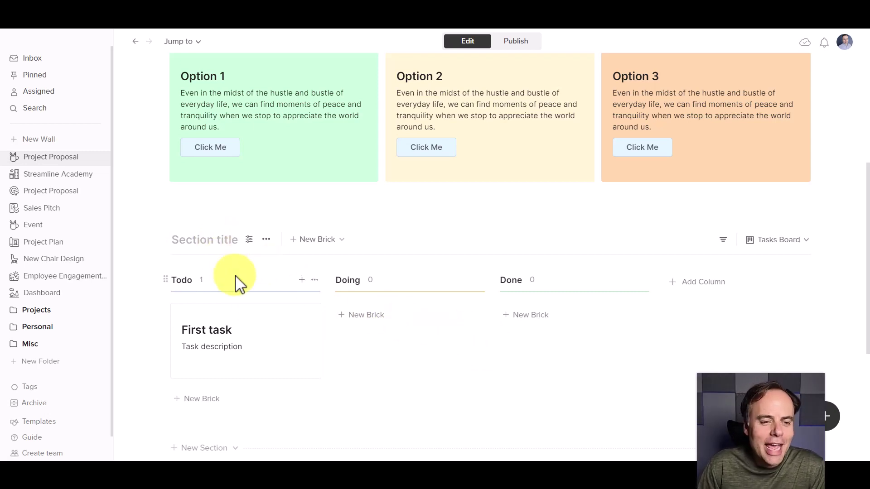
pyautogui.moveTo(205, 240)
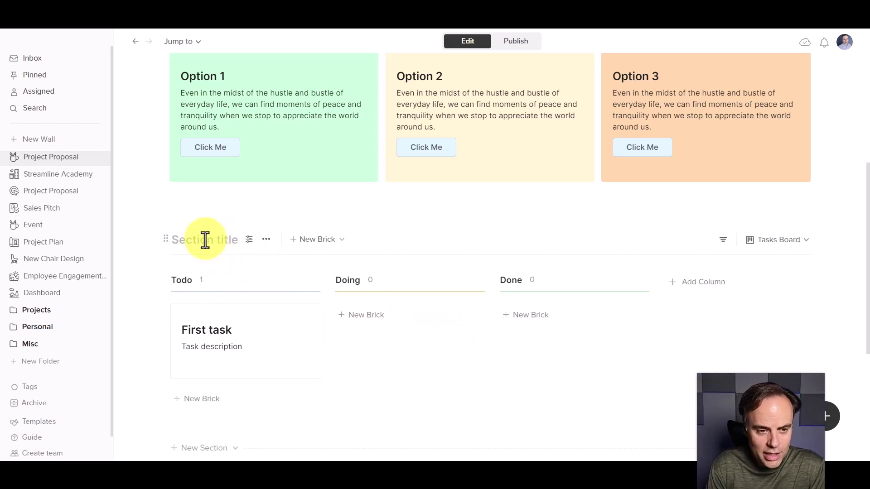
# Title the section 'What's Going On/' and rename the First task brick.
pyautogui.write("What's Going")
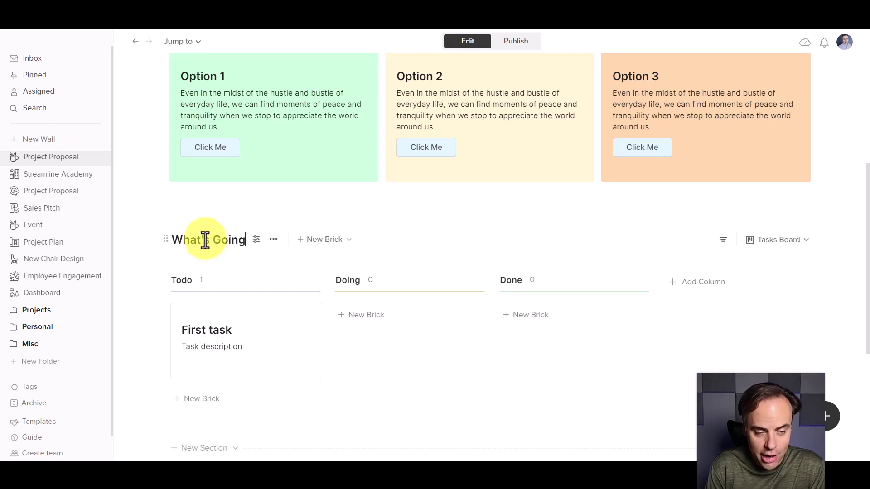
pyautogui.write(' on')
pyautogui.press('BackSpace')
pyautogui.press('BackSpace')
pyautogui.write('On')
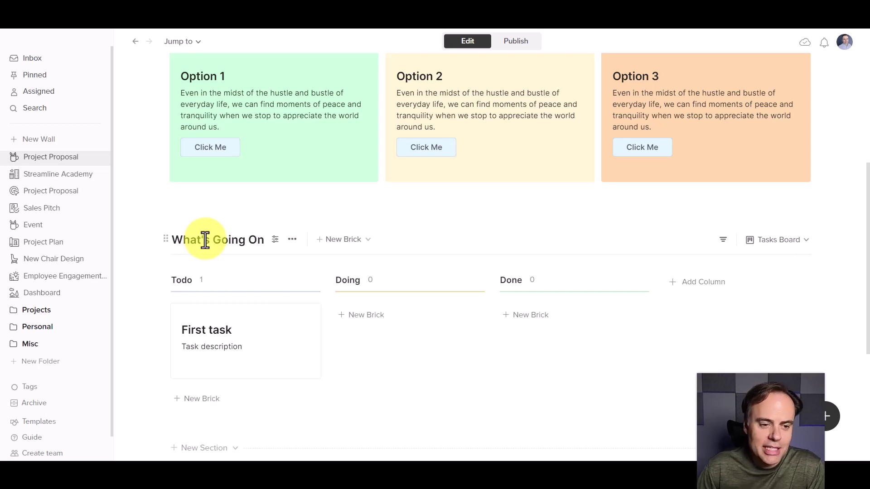
pyautogui.write('/')
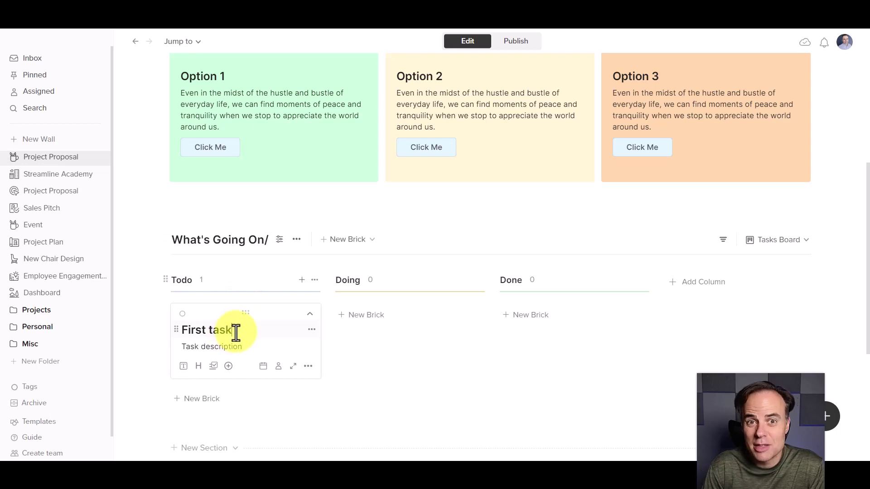
pyautogui.click(235, 332)
pyautogui.write('Find a worksh')
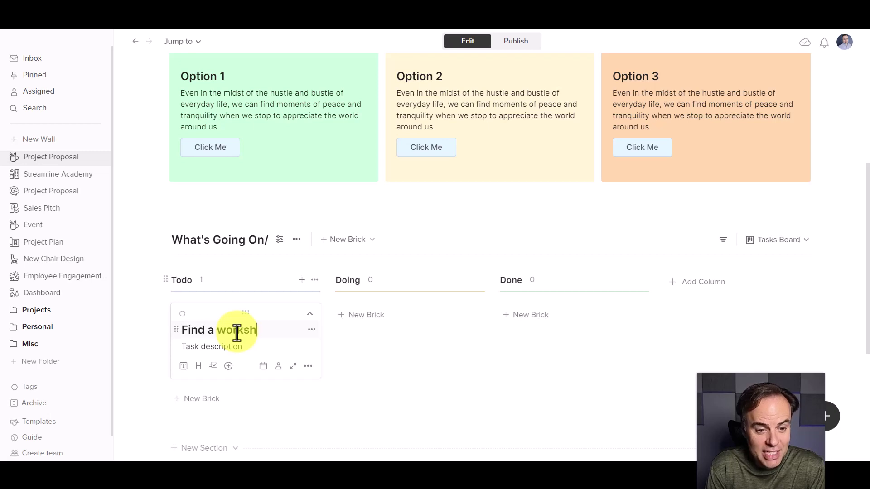
pyautogui.write('op site')
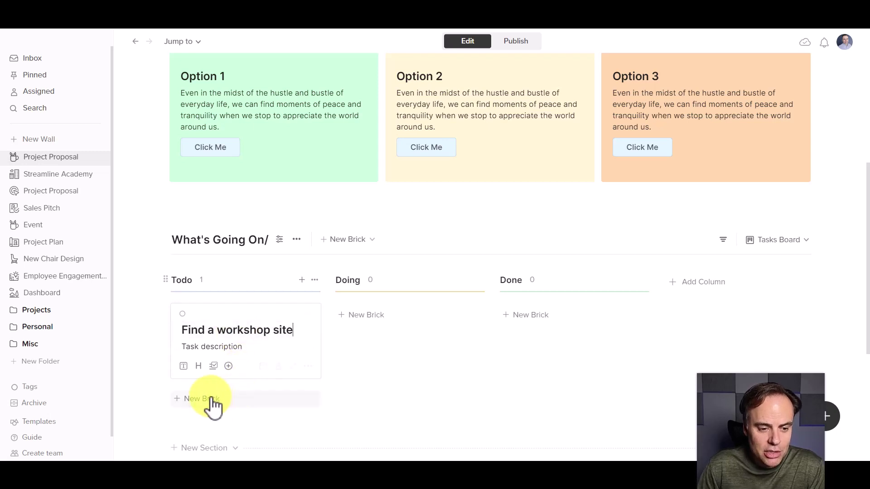
# Add a second Todo task, 'Review the initial survey' in Doing and 'Selecting the date' in Done.
pyautogui.click(202, 398)
pyautogui.moveTo(217, 323)
pyautogui.write('Interview custom')
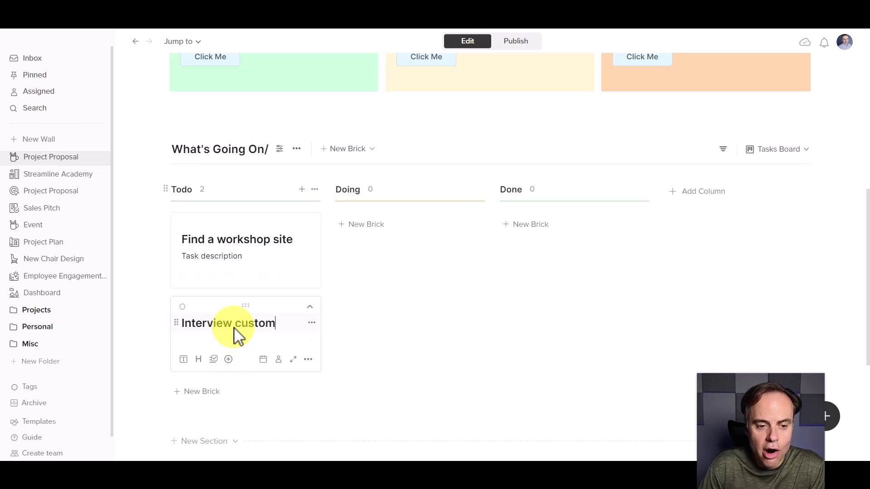
pyautogui.write('ers')
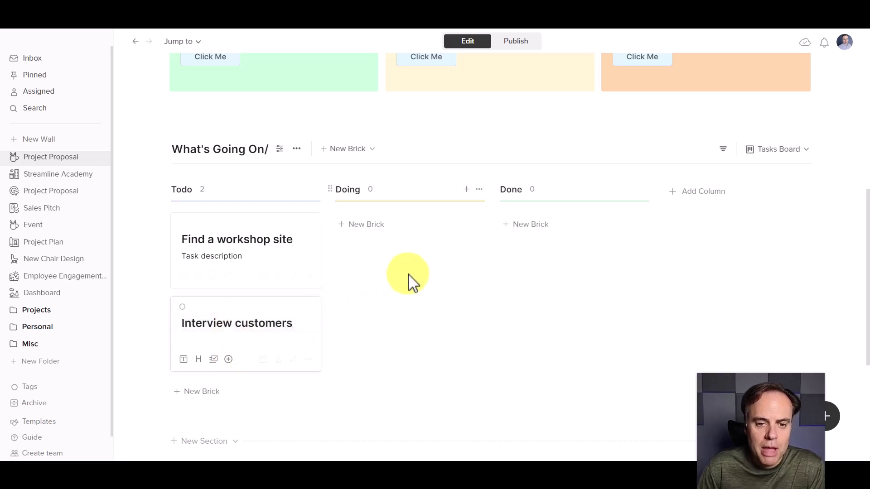
pyautogui.click(374, 226)
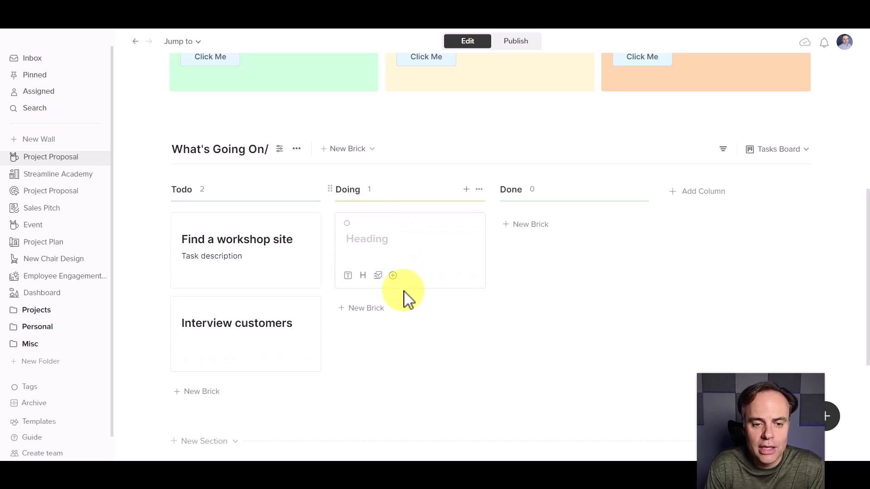
pyautogui.write('Review the i')
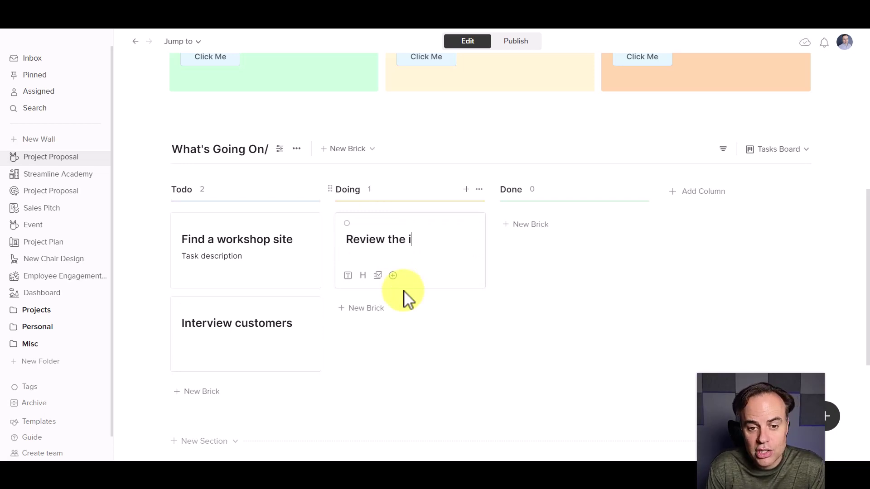
pyautogui.write('rve')
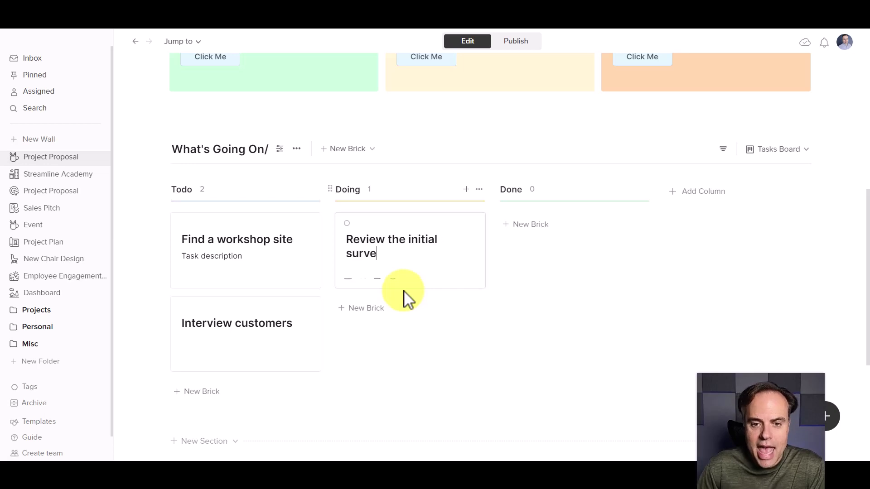
pyautogui.write('y')
pyautogui.click(626, 299)
pyautogui.scroll(1, 657, 301)
pyautogui.write('Selecting the date')
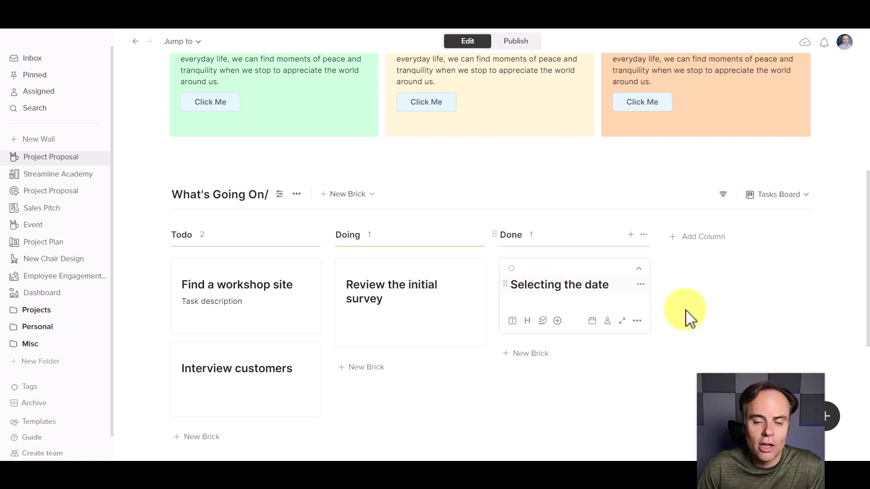
pyautogui.click(733, 324)
pyautogui.scroll(1, 675, 317)
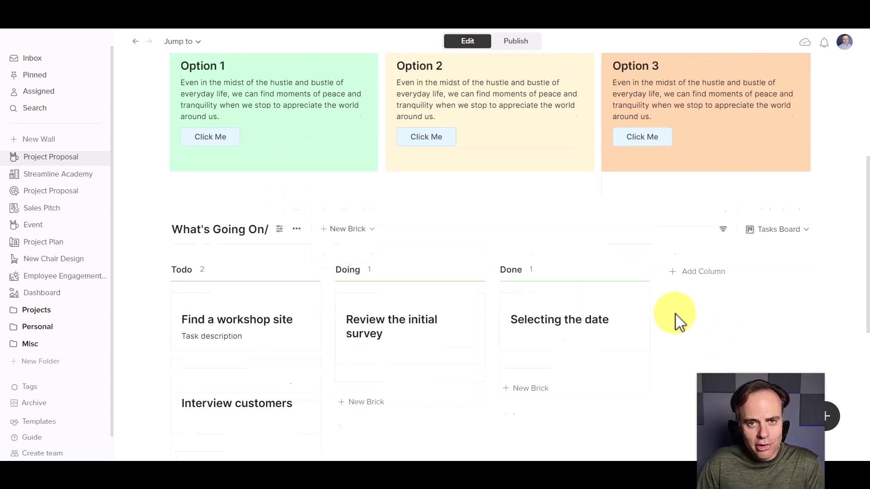
pyautogui.scroll(6, 675, 317)
pyautogui.scroll(1, 562, 276)
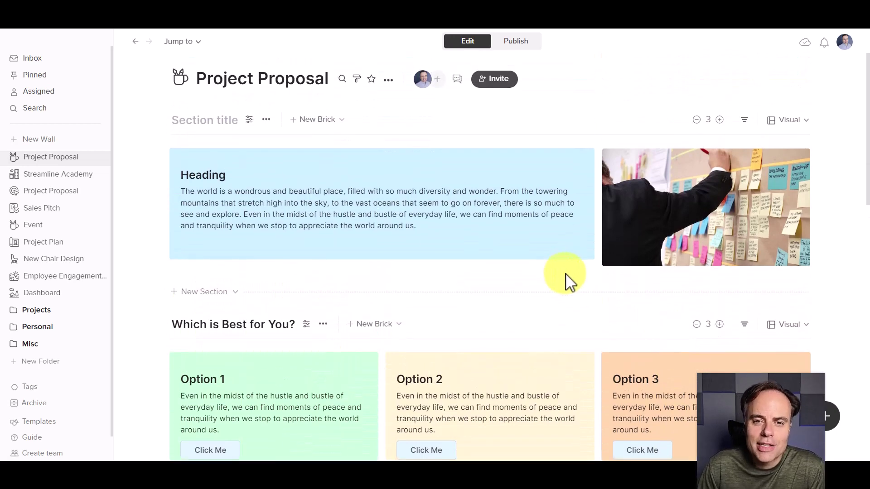
pyautogui.moveTo(475, 120)
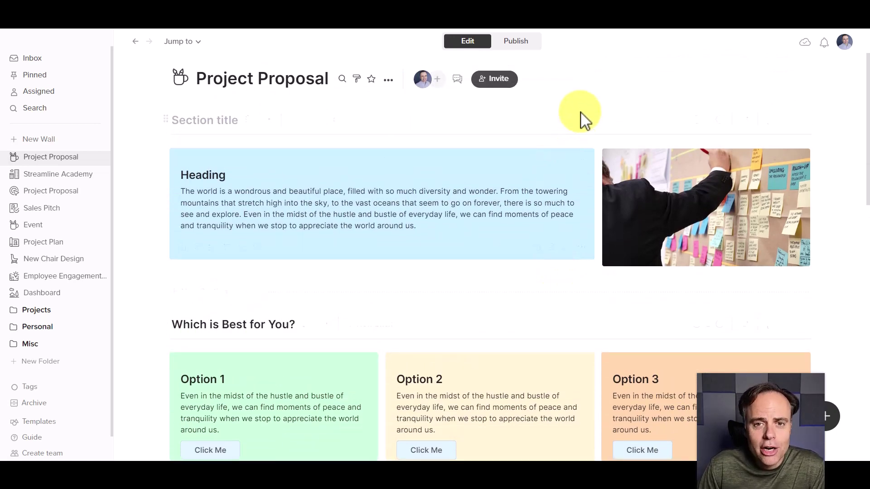
# Open the Project Proposal wall's Publish panel and copy its URL to the clipboard.
pyautogui.click(514, 45)
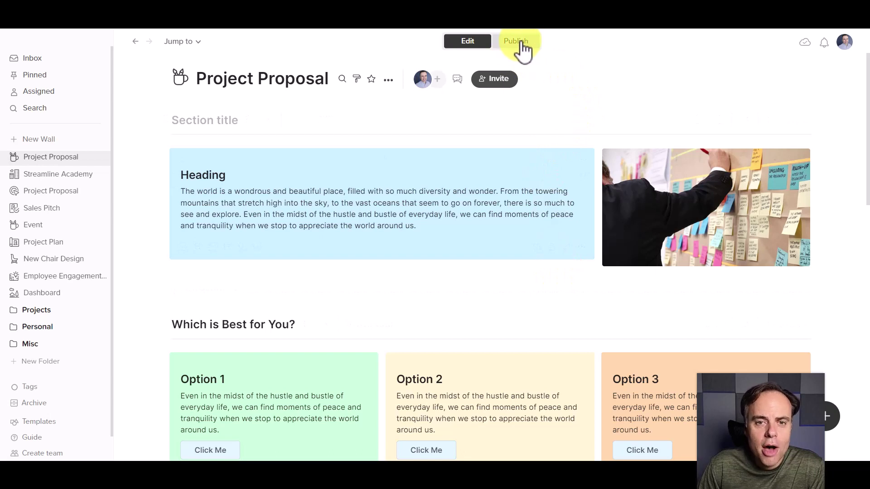
pyautogui.click(520, 42)
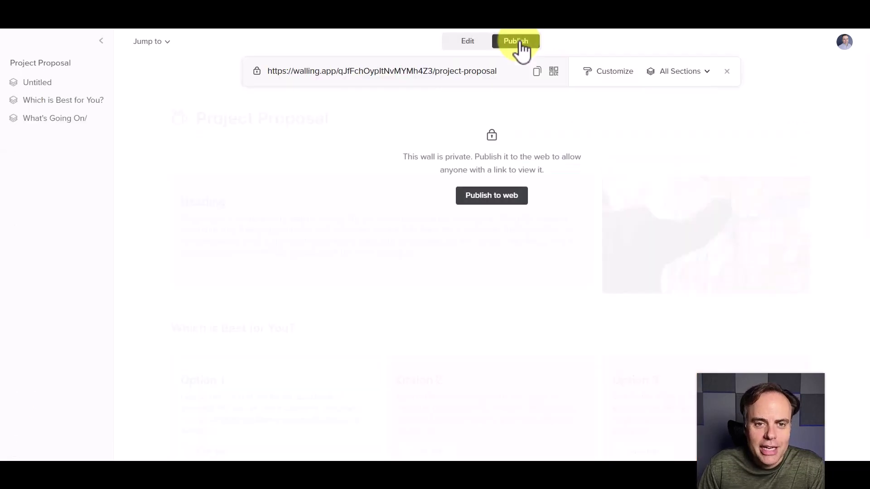
pyautogui.click(537, 72)
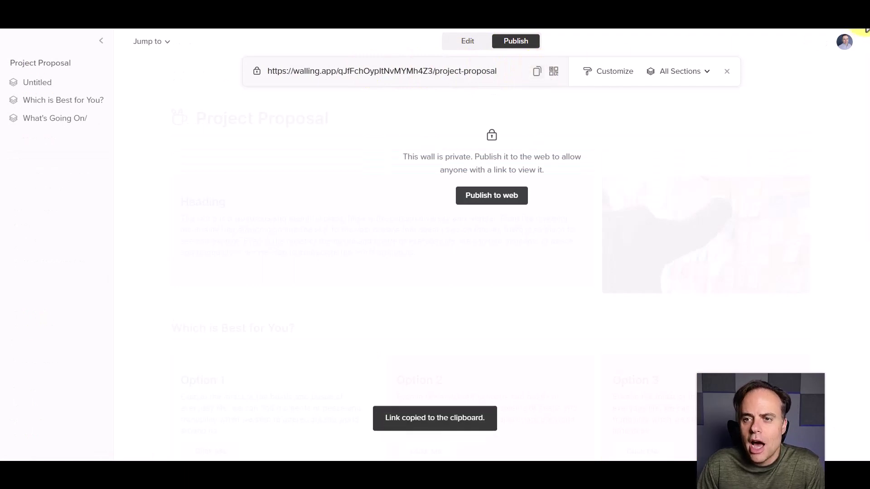
pyautogui.click(862, 33)
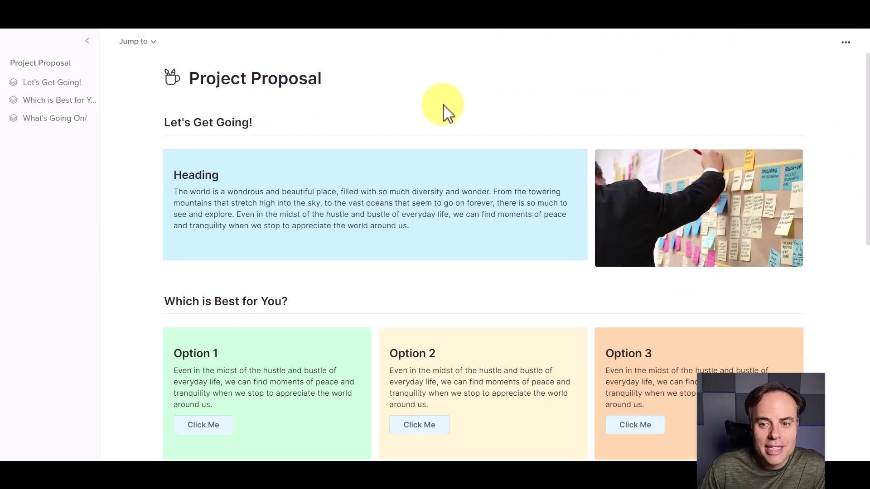
pyautogui.scroll(-1, 444, 106)
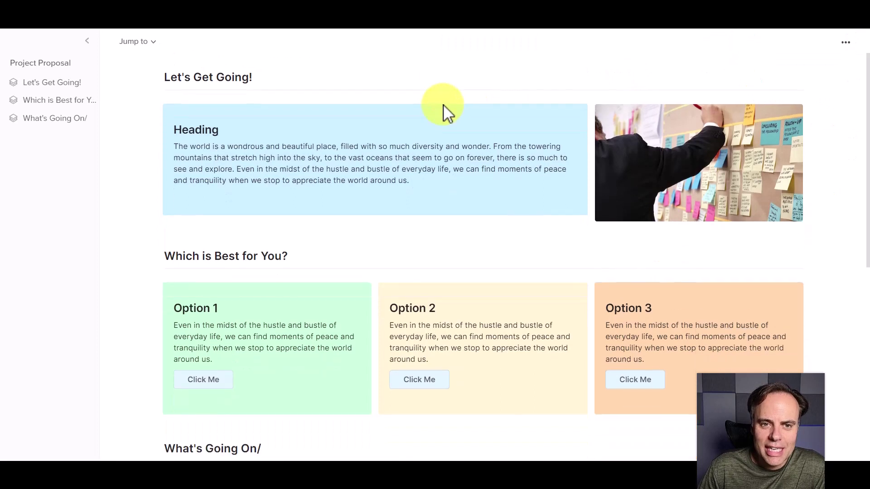
pyautogui.scroll(-1, 443, 105)
pyautogui.scroll(-1, 443, 106)
pyautogui.scroll(-2, 443, 109)
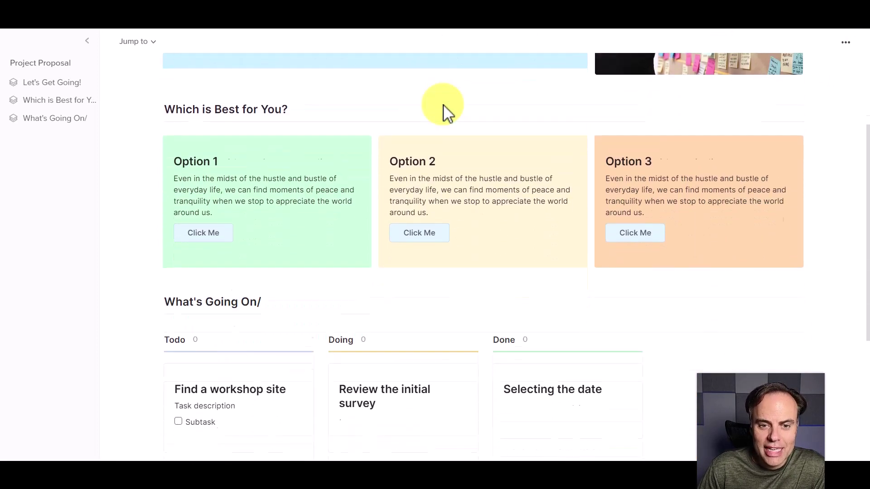
pyautogui.scroll(-2, 383, 210)
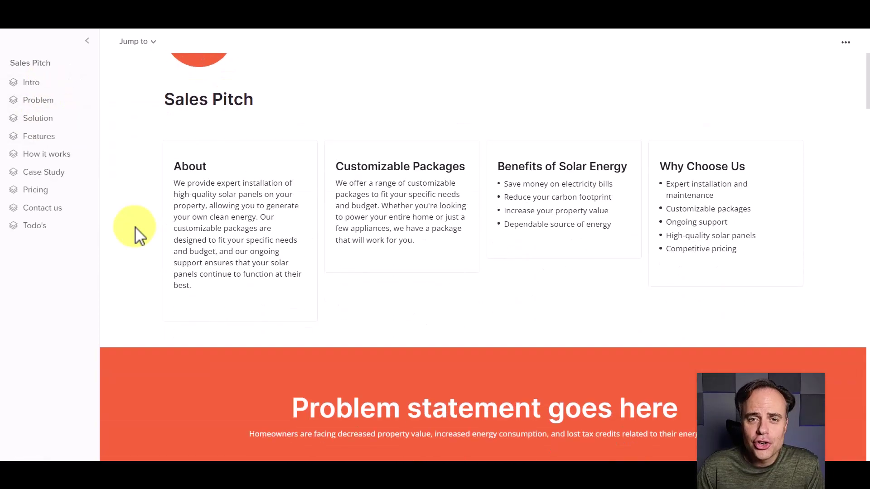
pyautogui.scroll(-5, 135, 229)
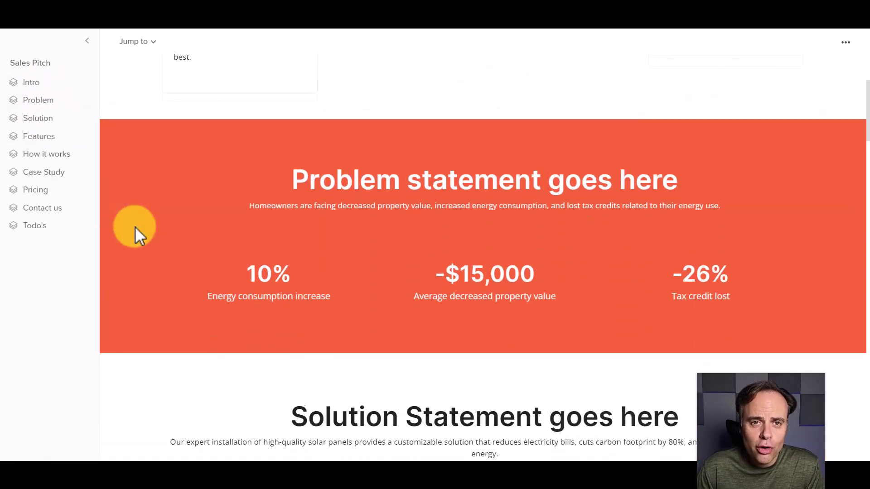
pyautogui.scroll(-3, 135, 229)
pyautogui.scroll(-2, 135, 229)
pyautogui.scroll(-3, 135, 229)
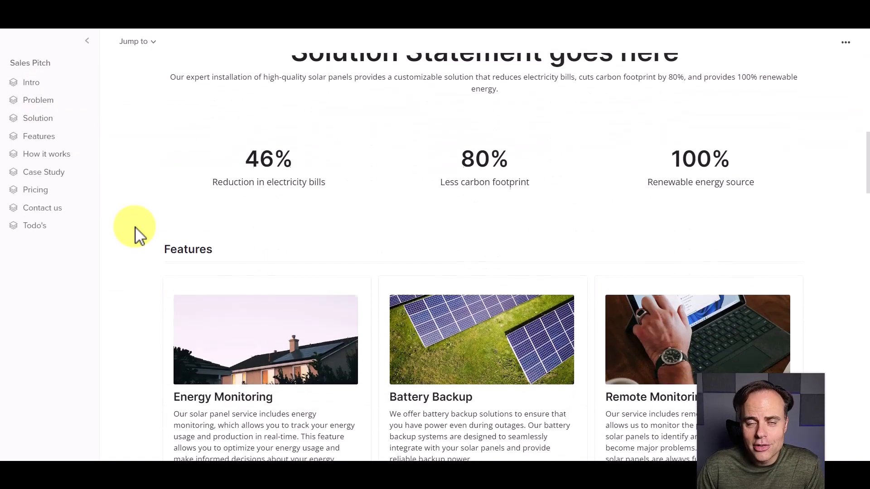
pyautogui.scroll(-3, 138, 236)
pyautogui.scroll(-1, 138, 235)
pyautogui.scroll(-2, 138, 235)
pyautogui.scroll(-2, 138, 236)
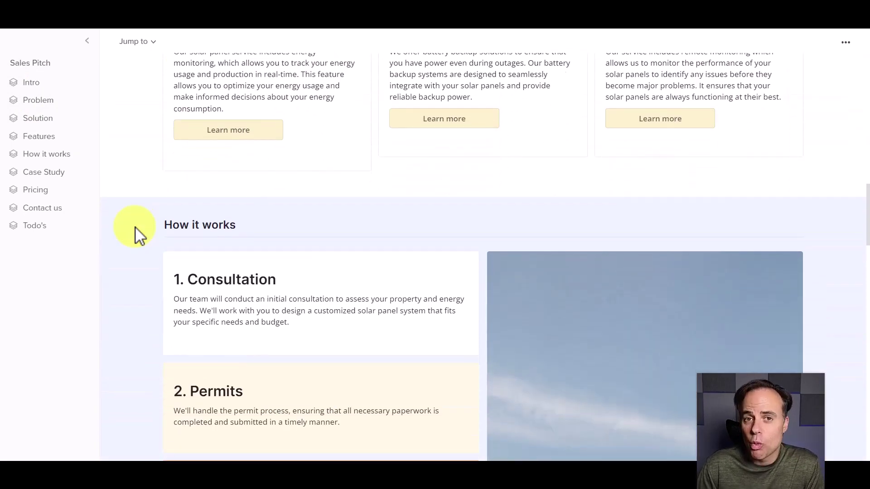
pyautogui.scroll(-2, 138, 236)
pyautogui.scroll(-3, 138, 236)
pyautogui.scroll(-2, 138, 235)
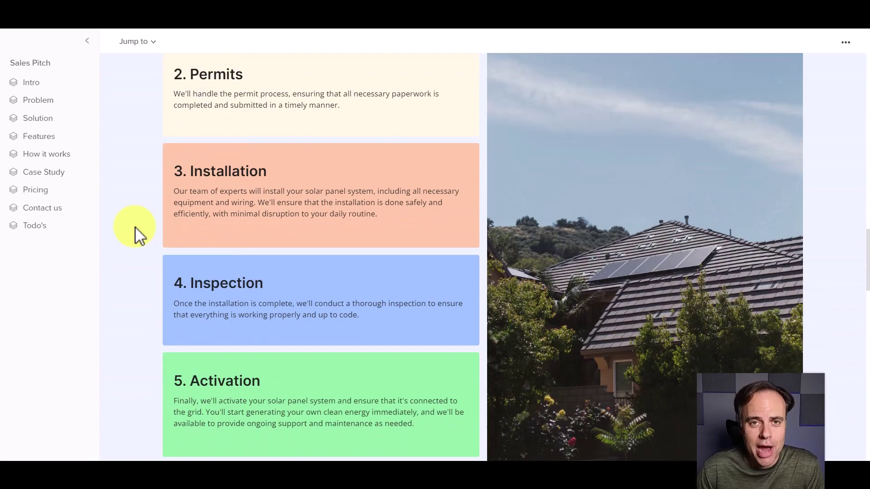
pyautogui.scroll(-4, 136, 233)
pyautogui.scroll(6, 136, 234)
pyautogui.scroll(5, 136, 233)
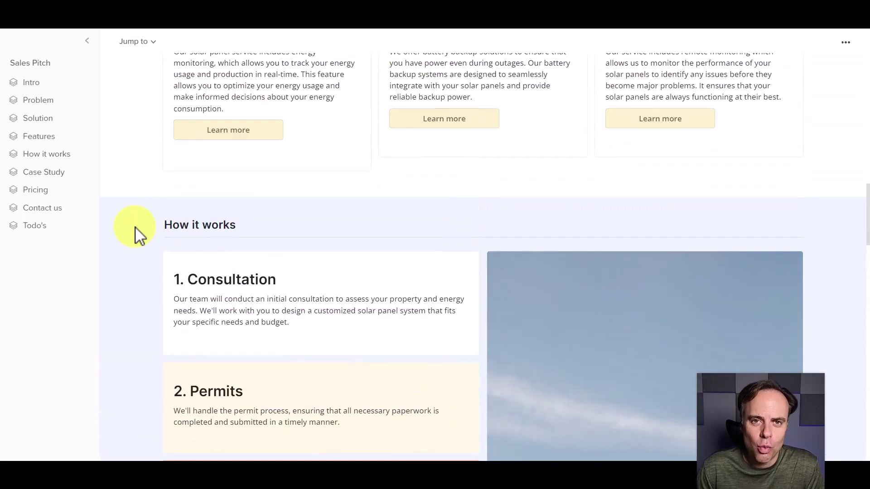
pyautogui.scroll(6, 136, 234)
pyautogui.scroll(5, 136, 233)
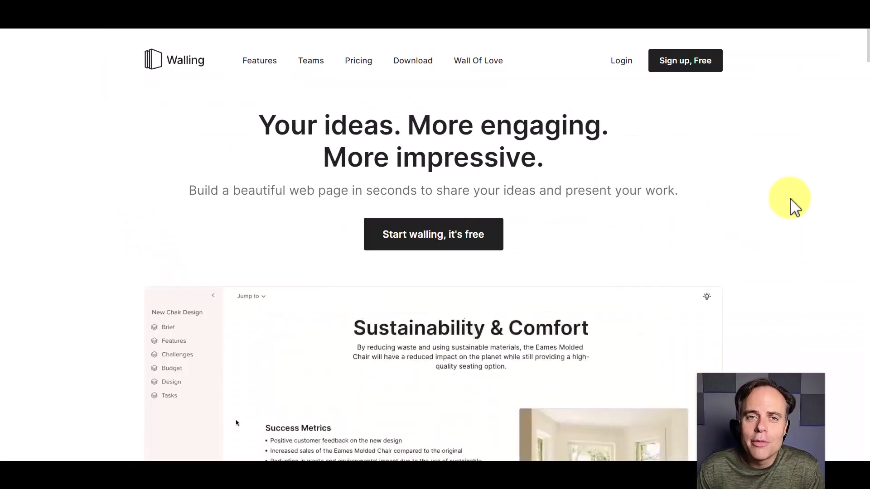